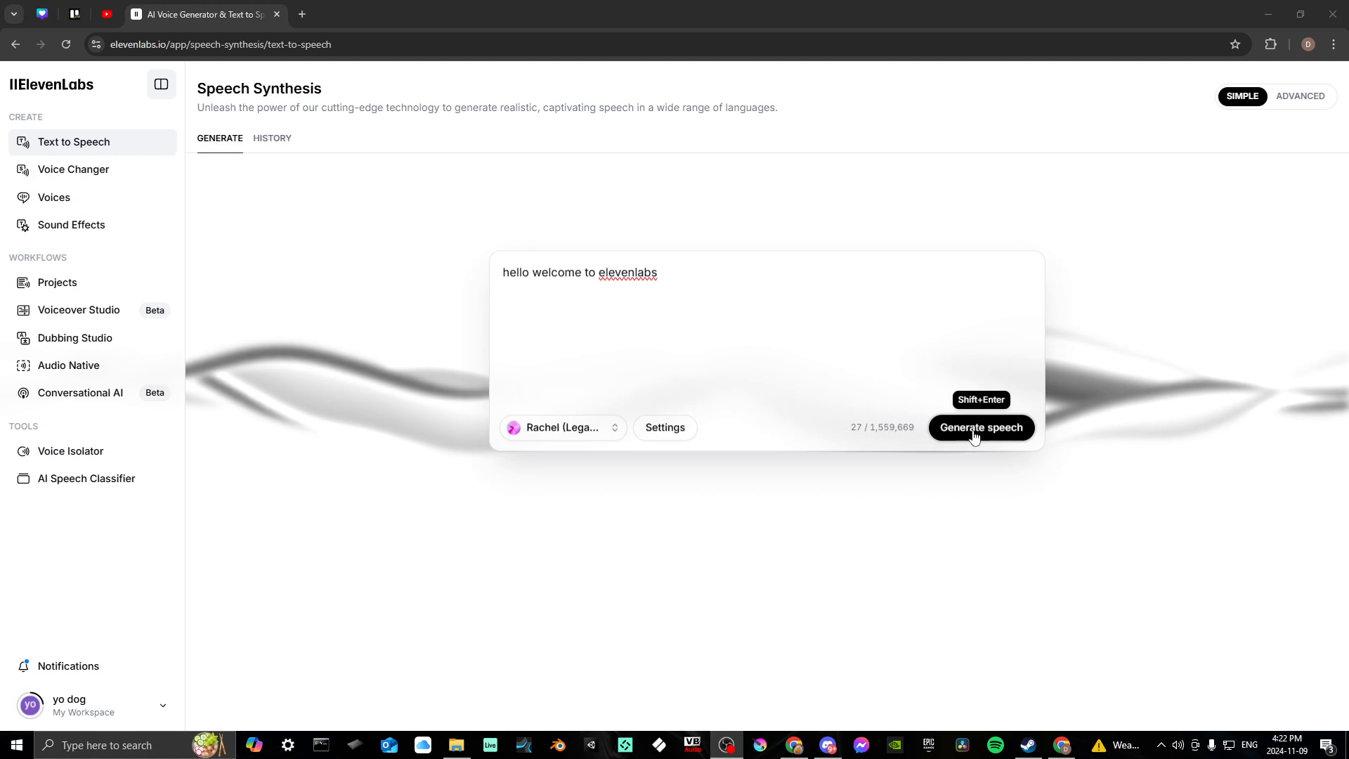
Step: Look through the voices available for the text-to-speech prompt, keeping the current voice selected
left_click(616, 435)
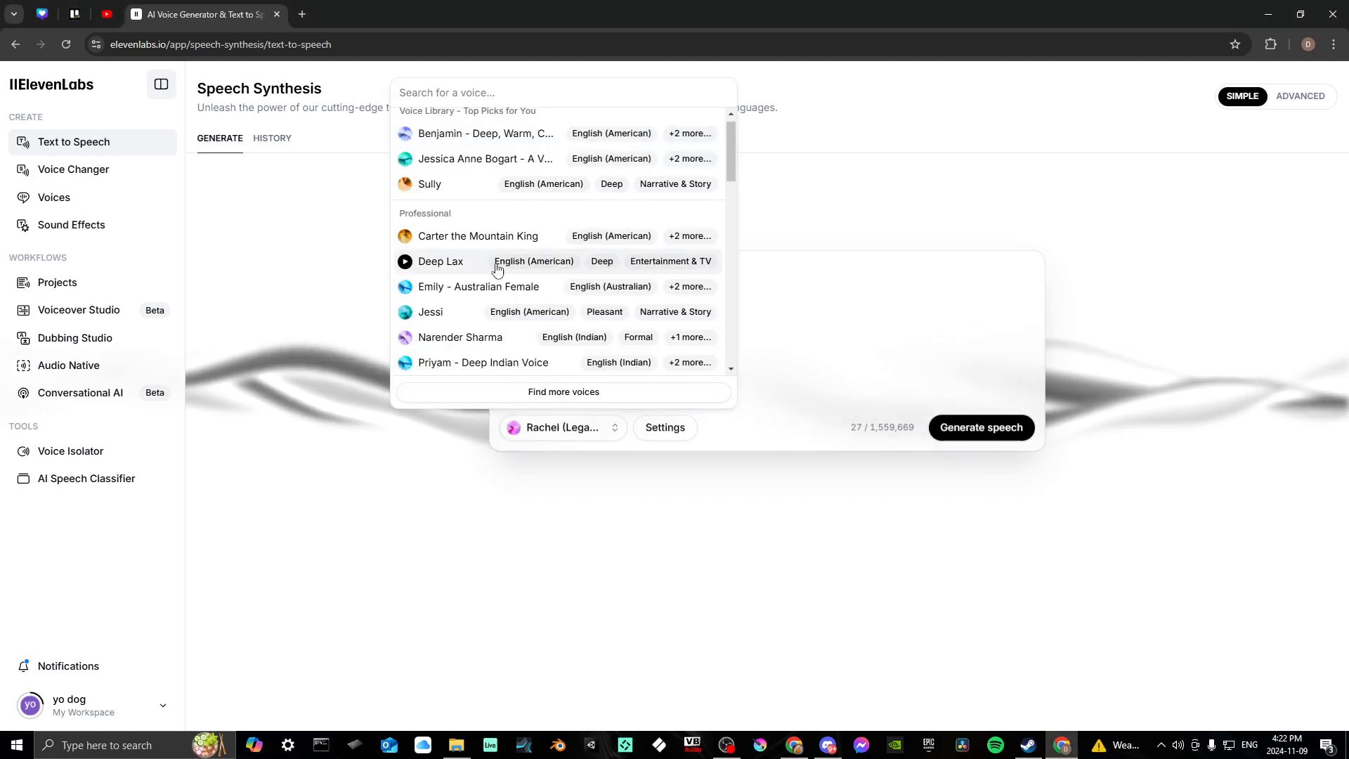
scroll(462, 196, "down", 5)
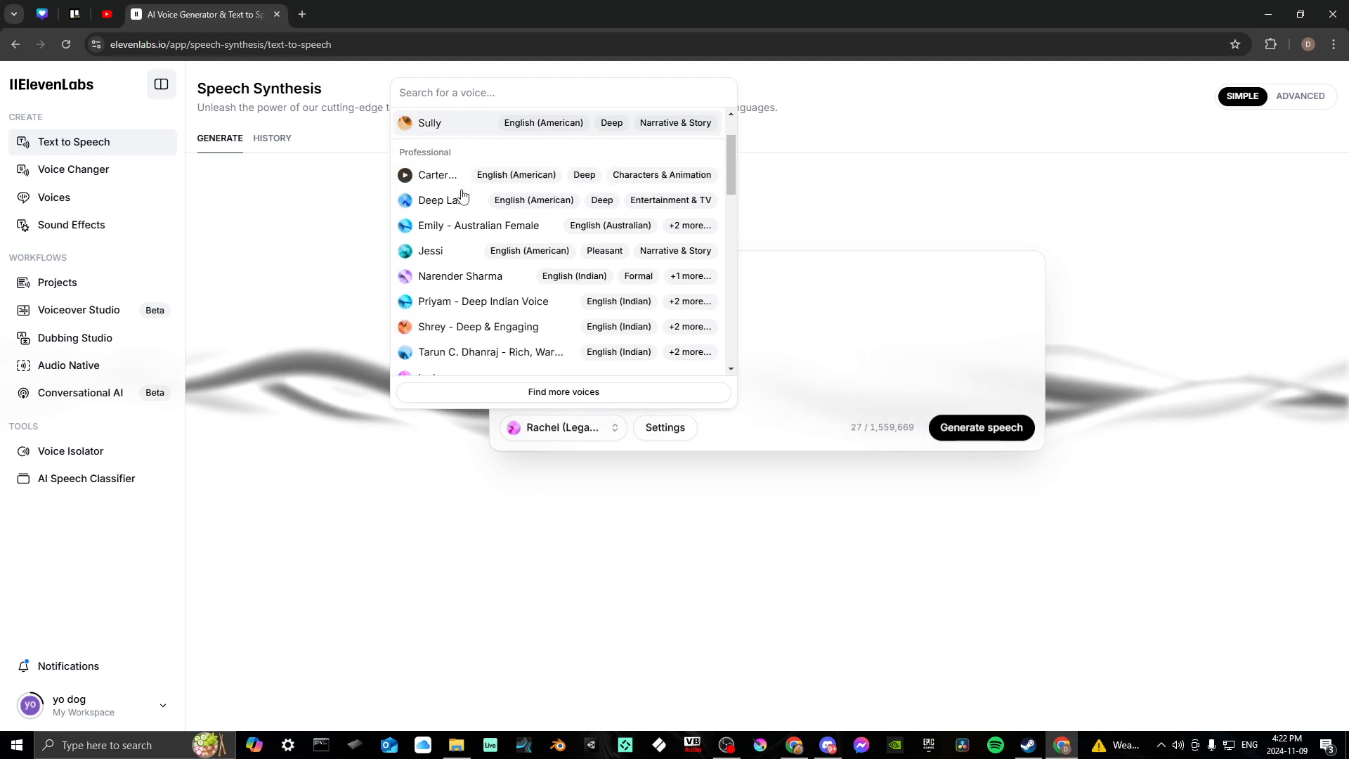
scroll(462, 195, "down", 6)
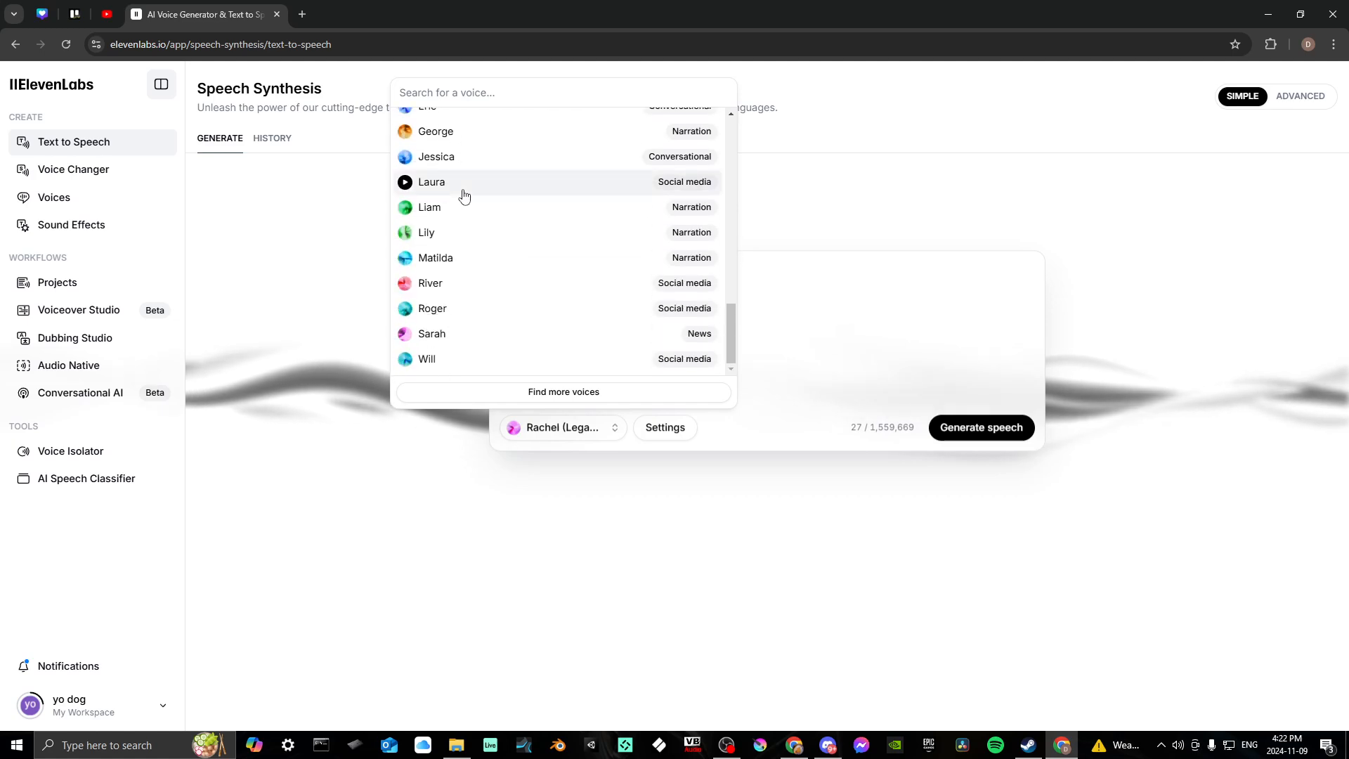
scroll(464, 196, "up", 10)
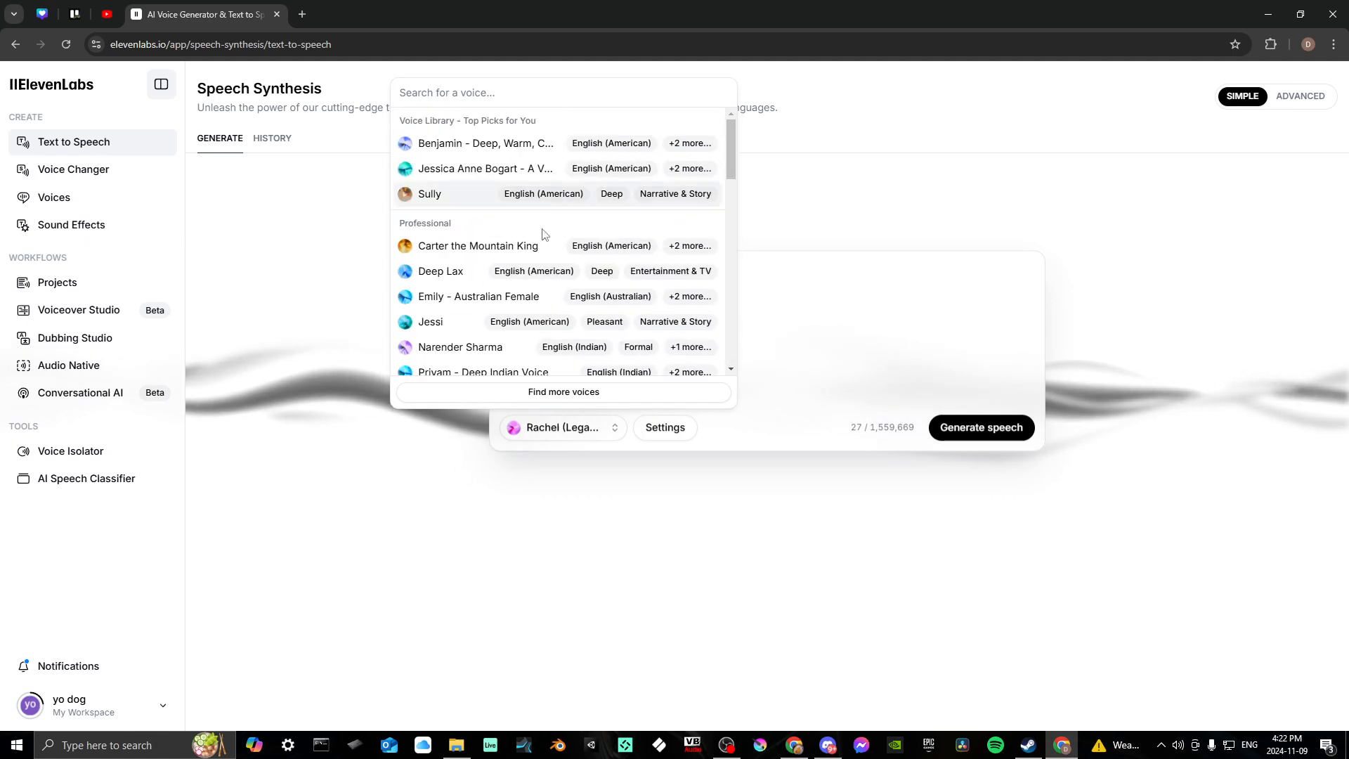
left_click(330, 324)
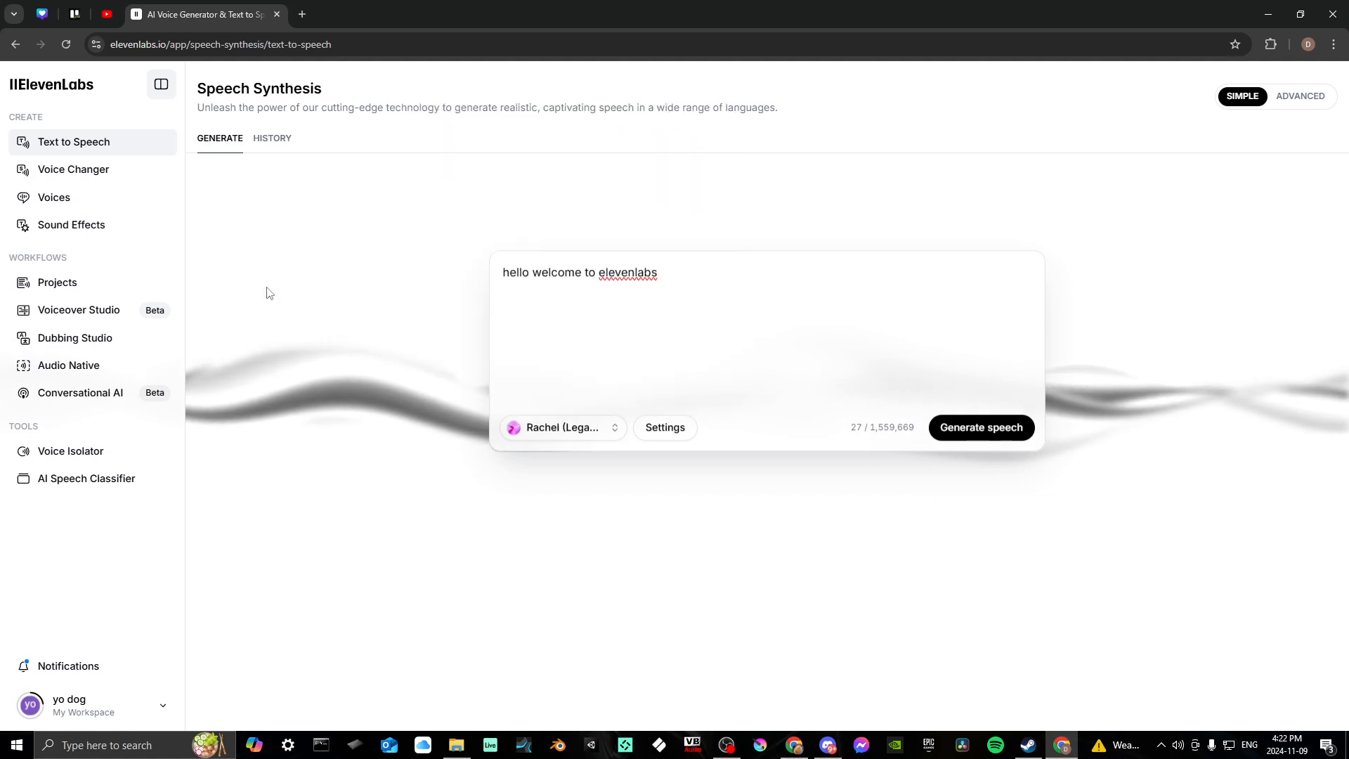
Step: Record an audio clip about 5 seconds long in the Voice Changer
left_click(68, 177)
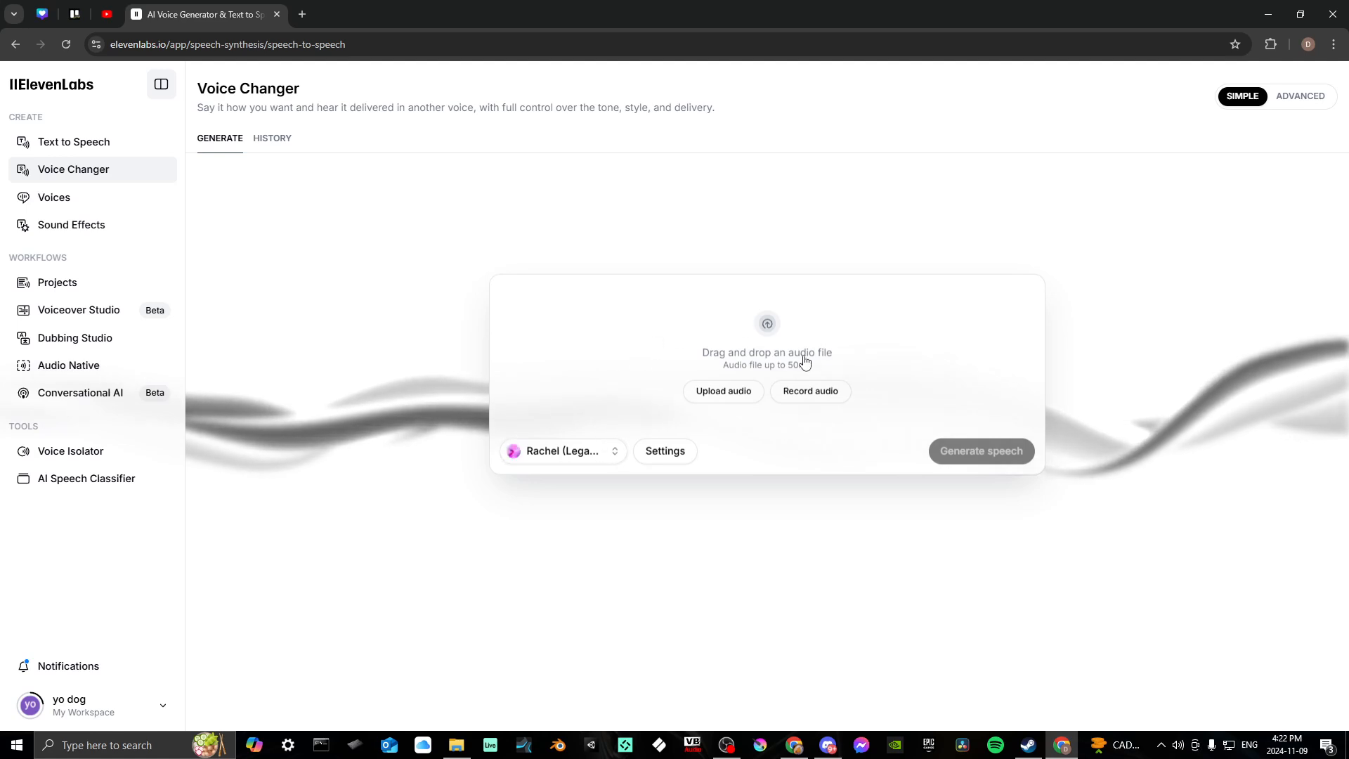
left_click(816, 399)
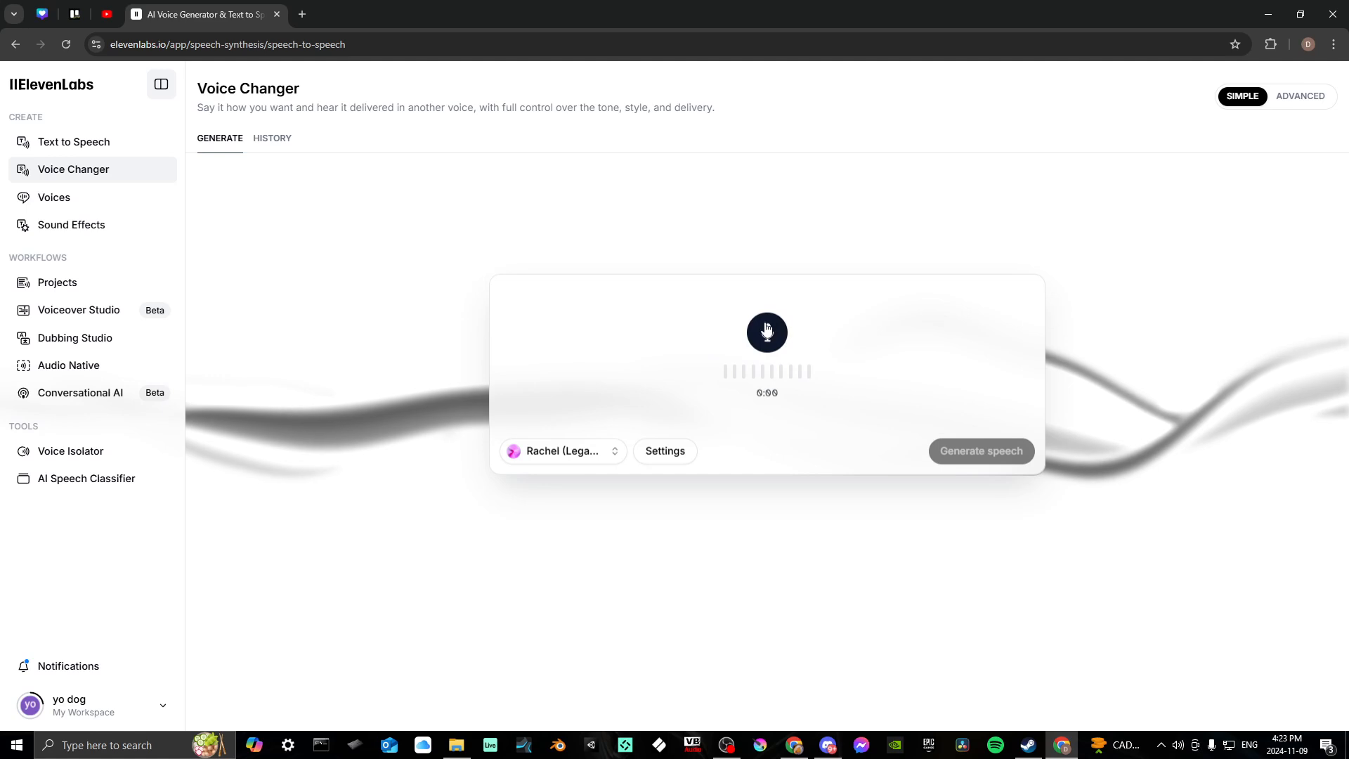
left_click(767, 328)
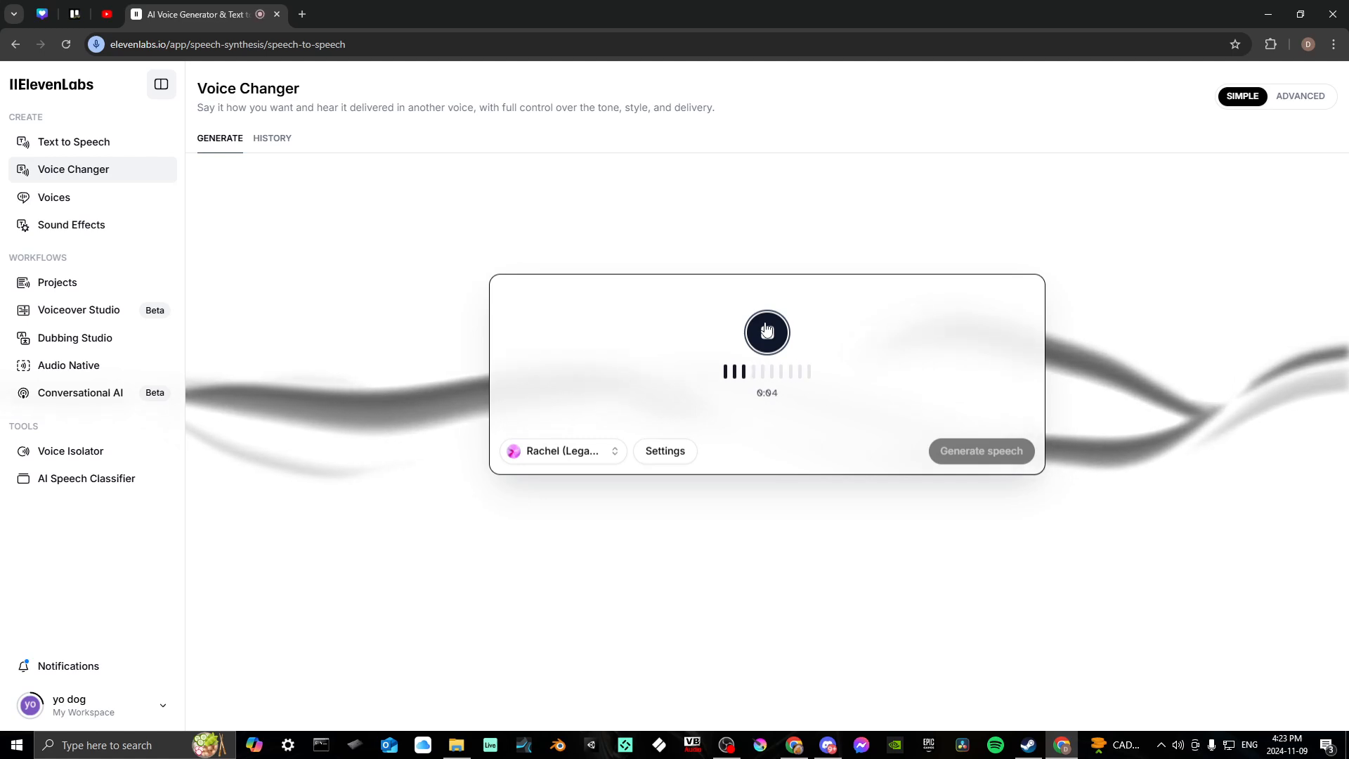
left_click(767, 329)
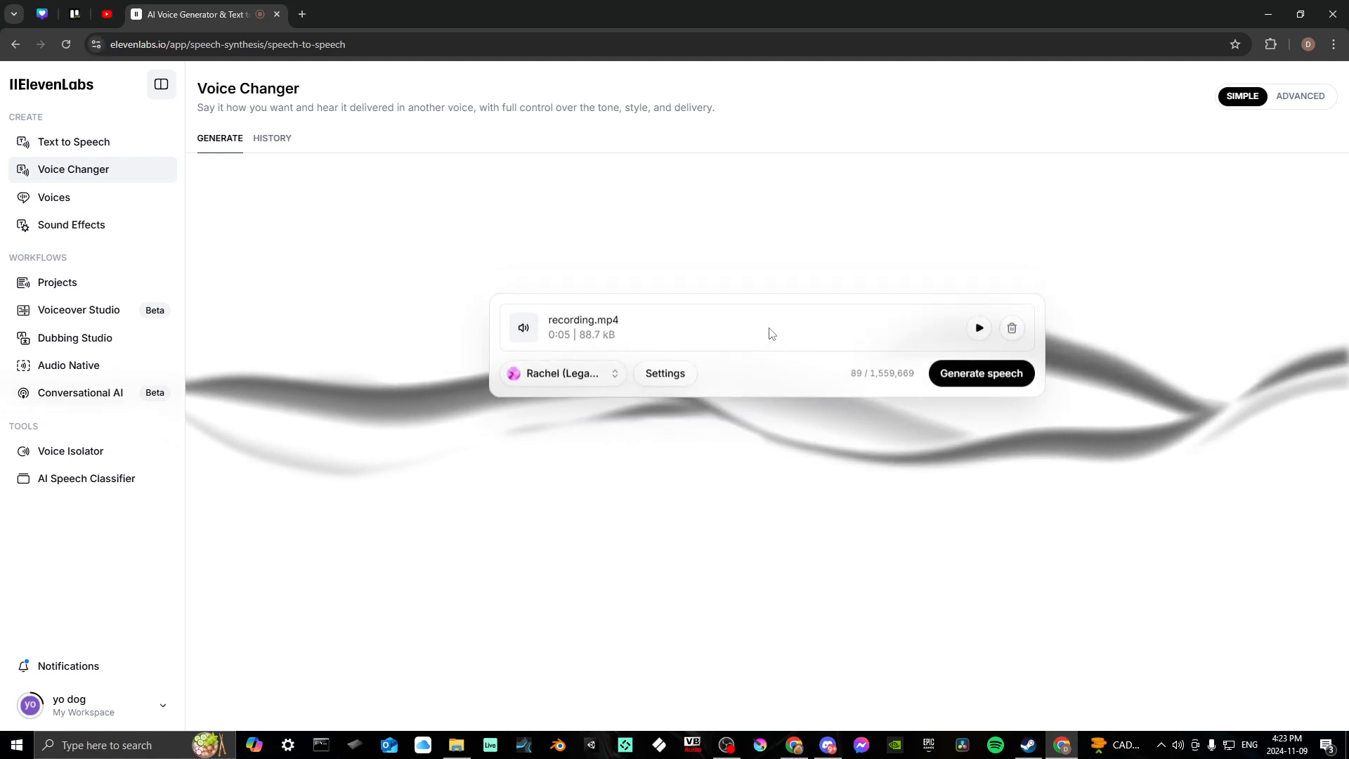
Step: View the details of the "Benjamin - Deep, Warm, Calming" voice for the recording without adding it
left_click(615, 374)
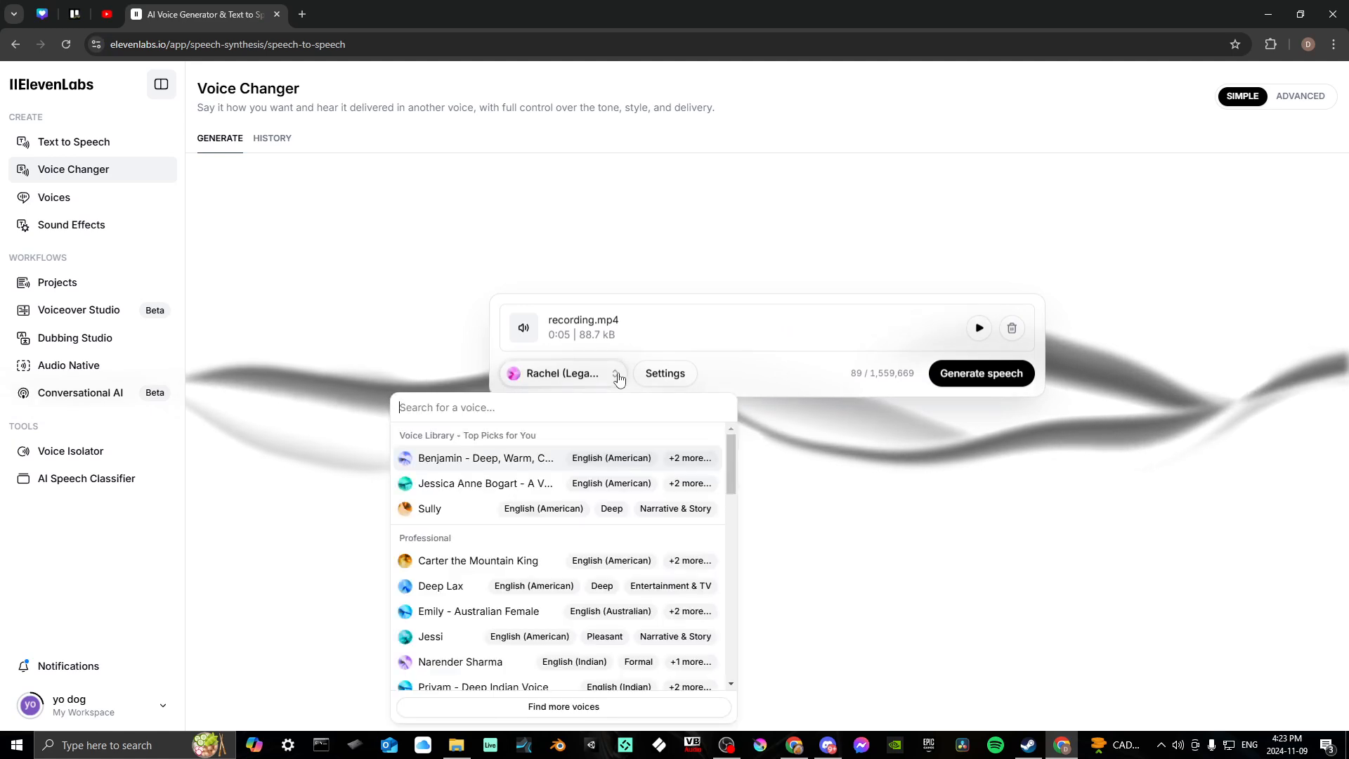
left_click(479, 459)
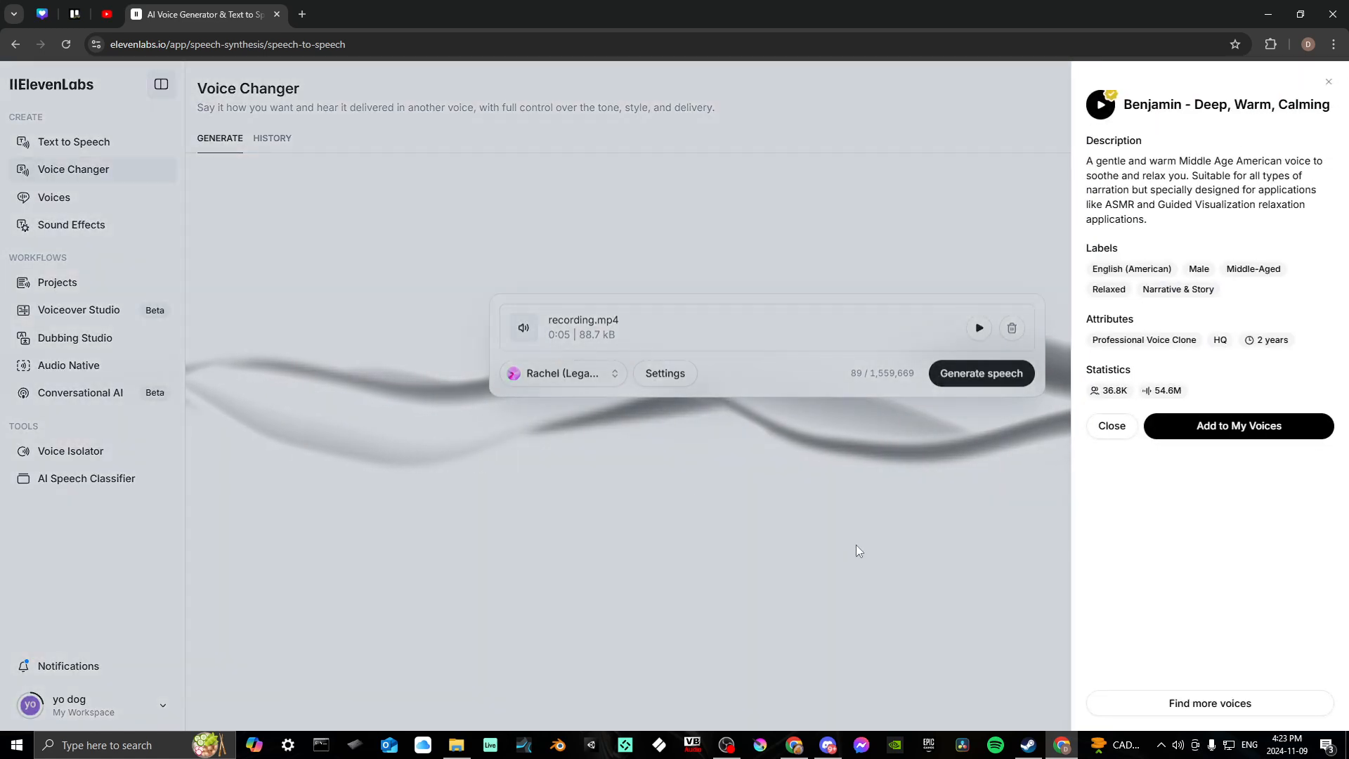
left_click(1112, 430)
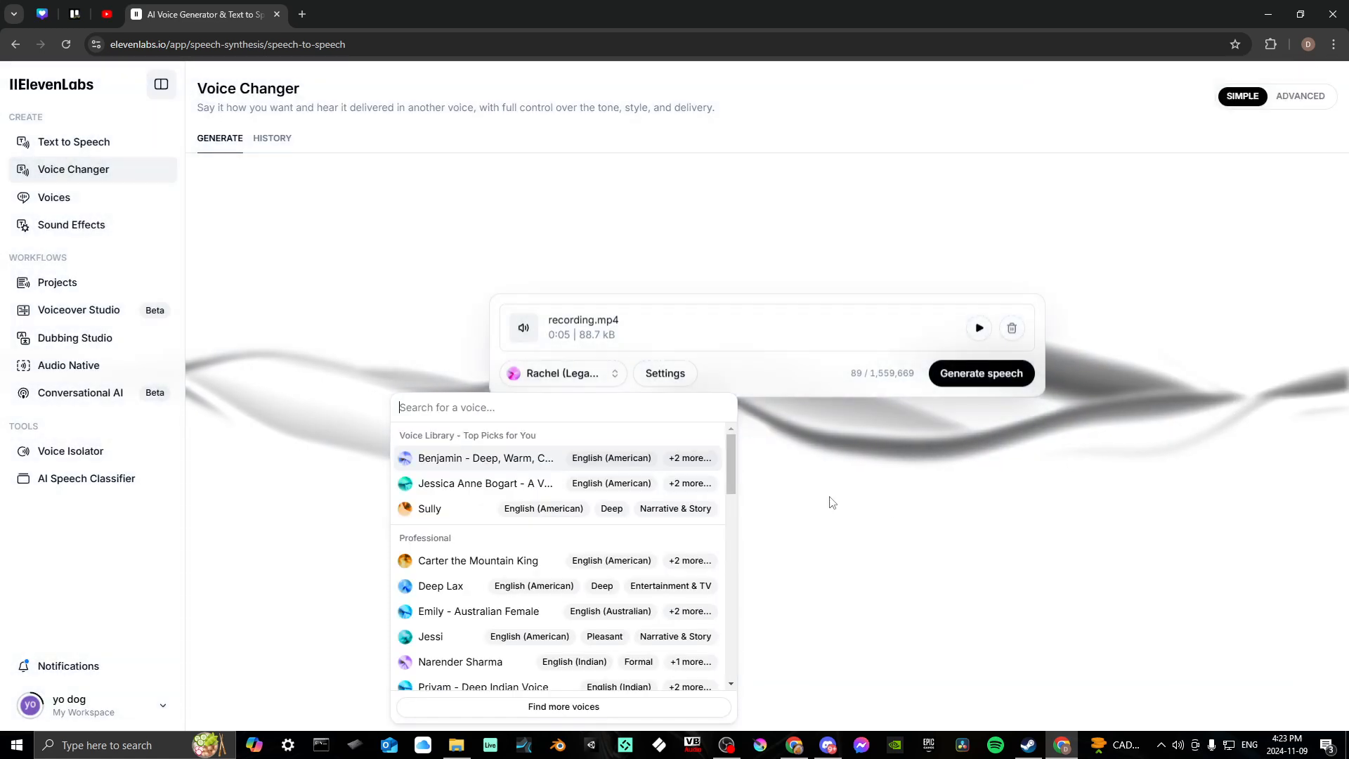
left_click(806, 497)
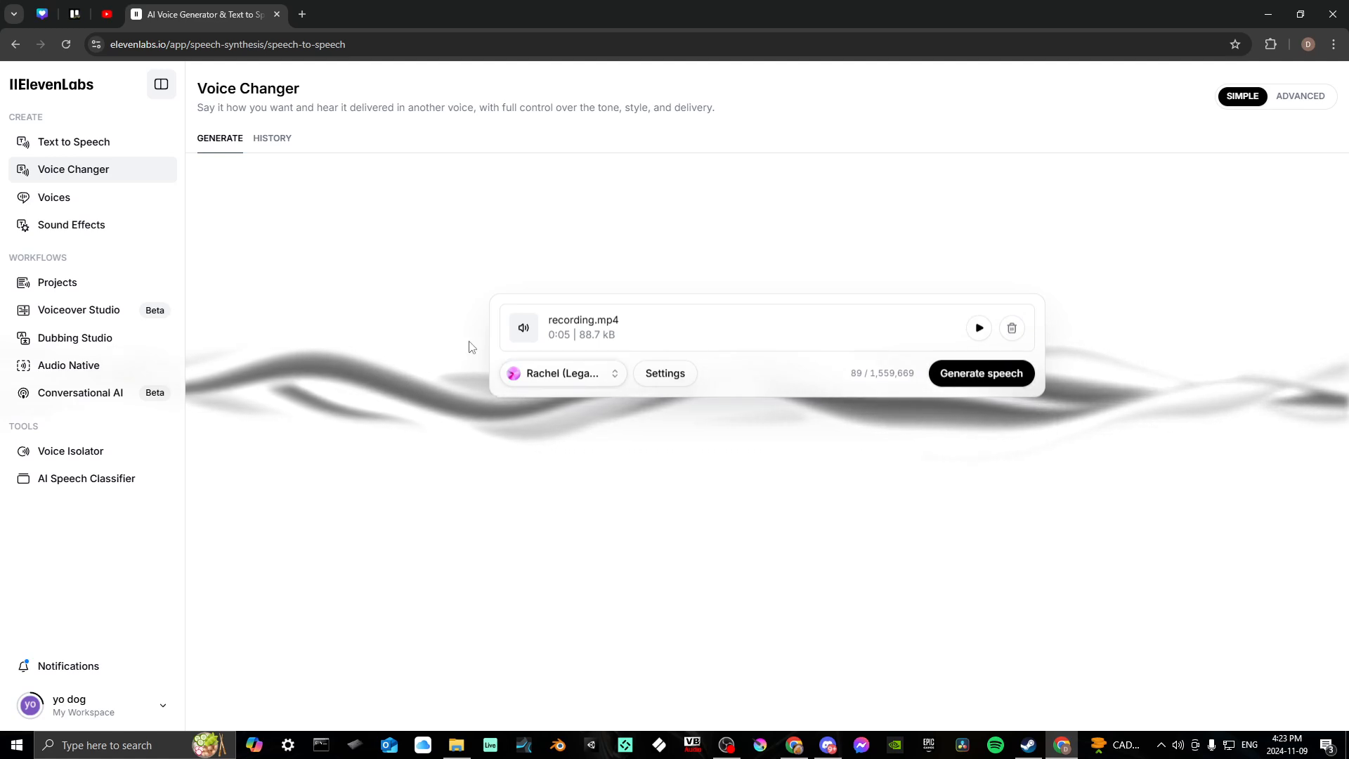
Step: Look through the full list of saved voices in My Voices
left_click(74, 205)
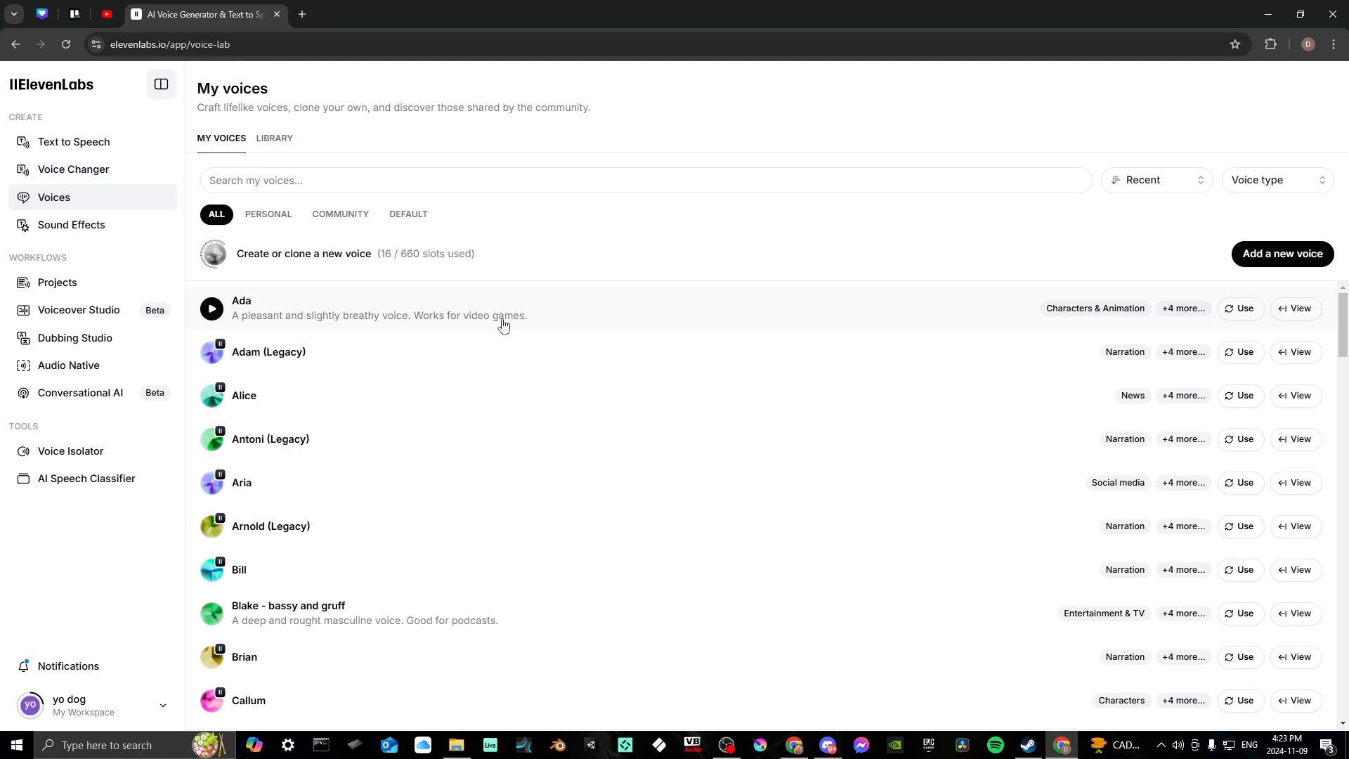
scroll(503, 323, "down", 10)
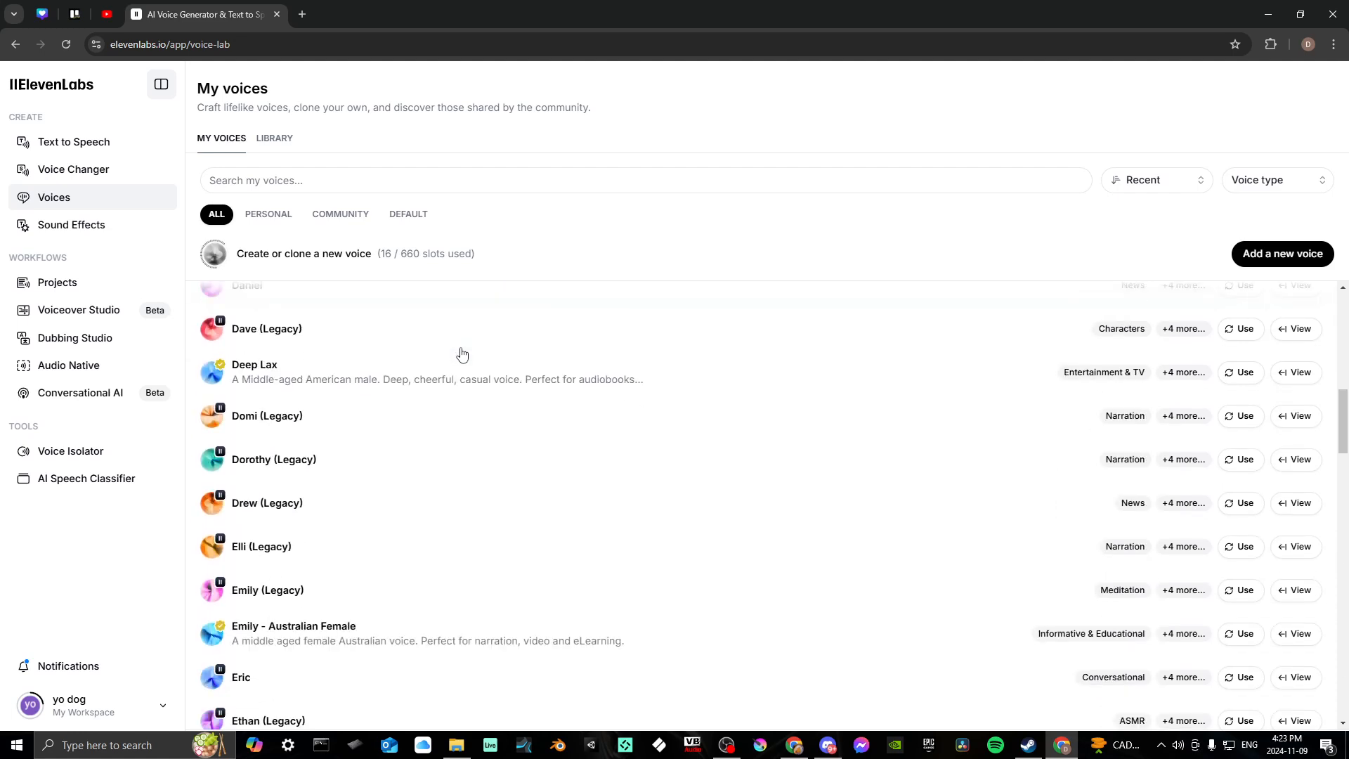
scroll(461, 353, "down", 10)
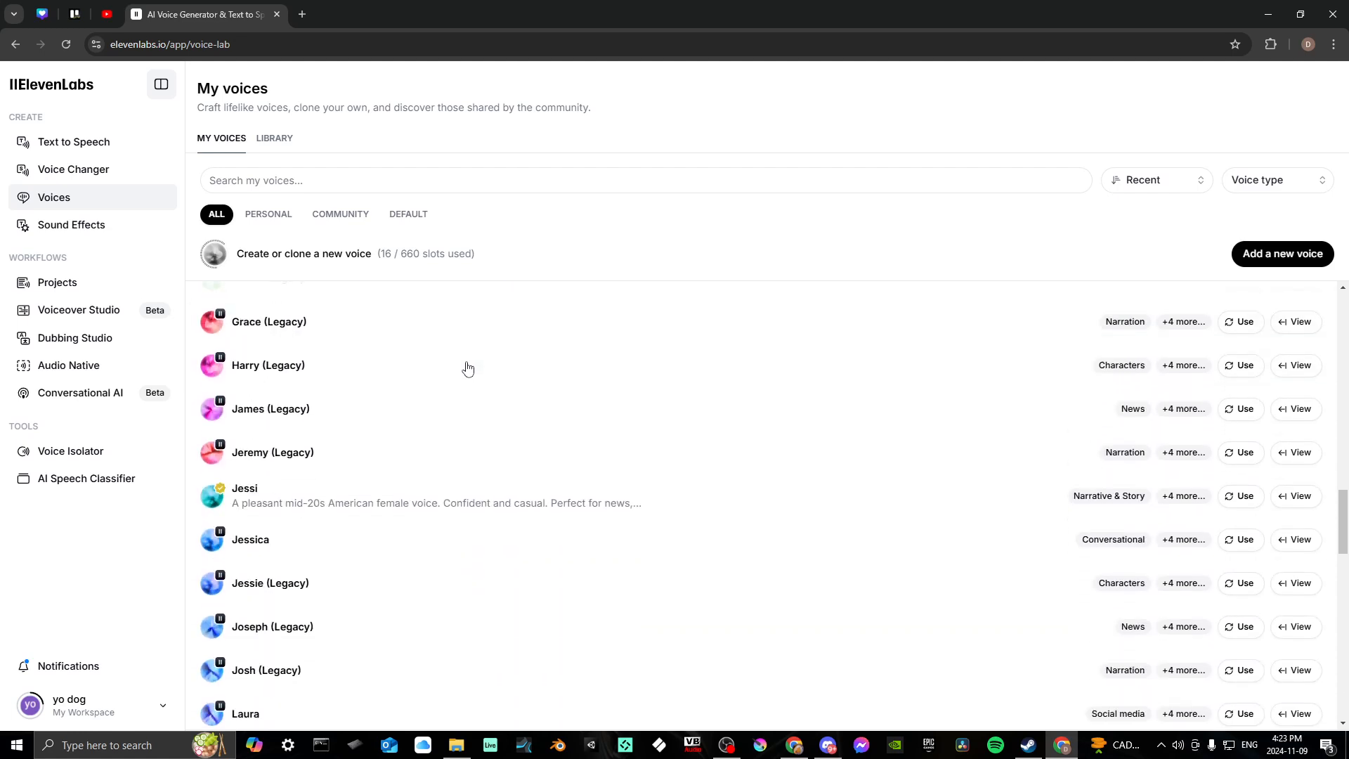
scroll(467, 368, "down", 10)
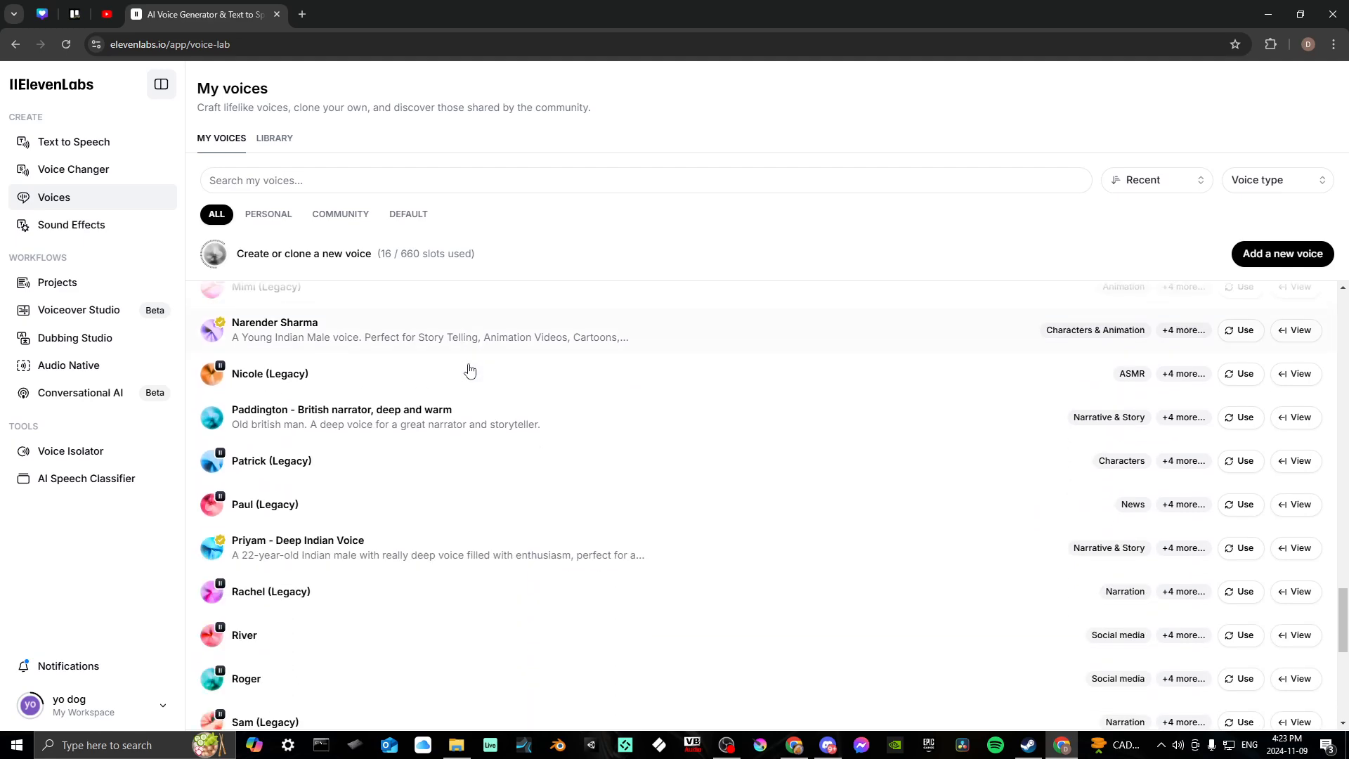
scroll(470, 371, "down", 8)
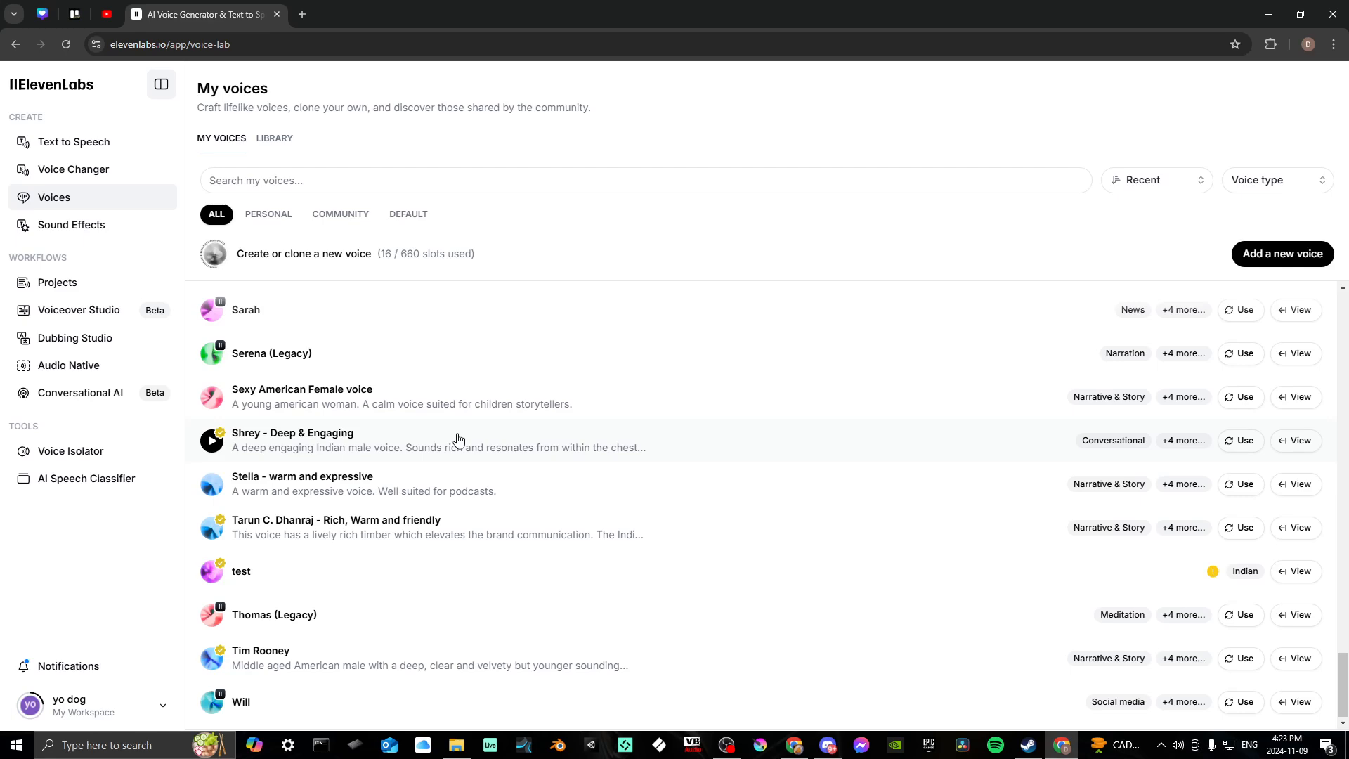
scroll(457, 401, "up", 20)
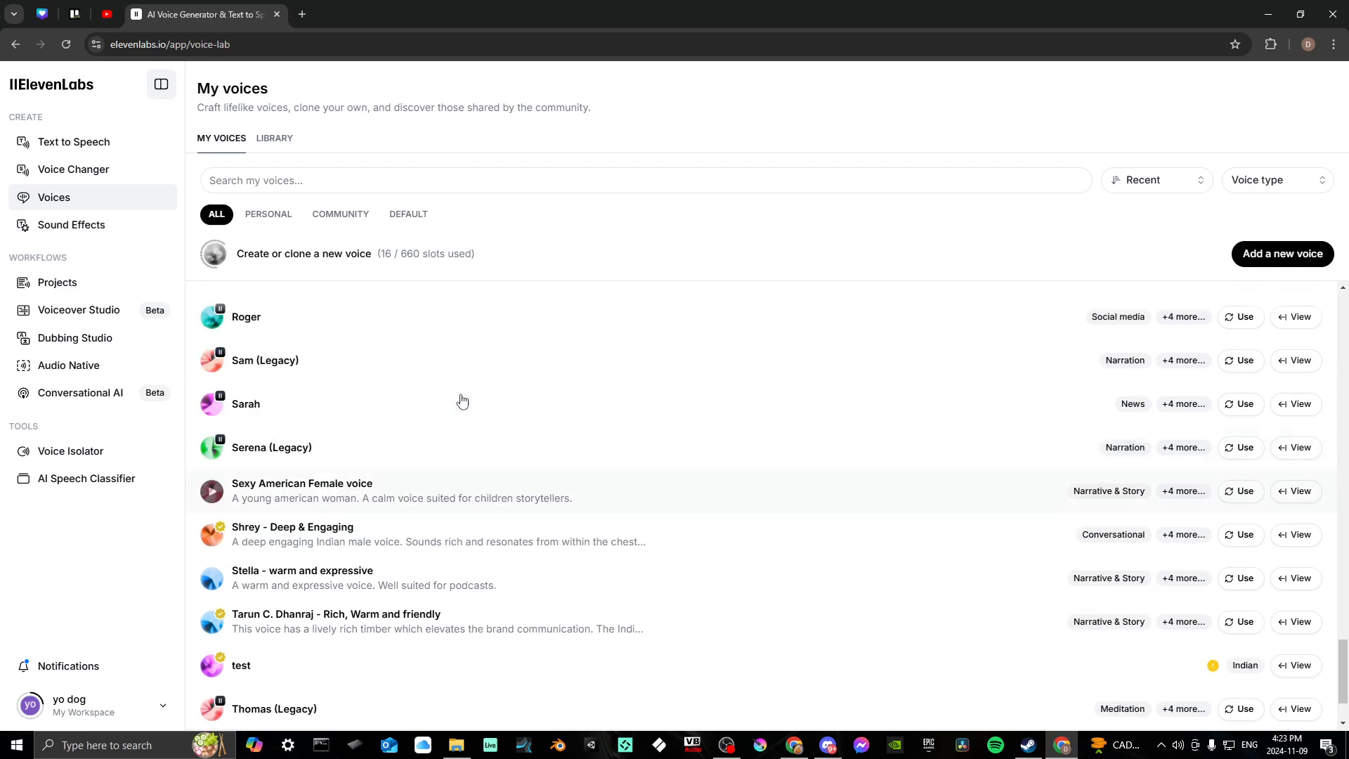
scroll(420, 372, "up", 2)
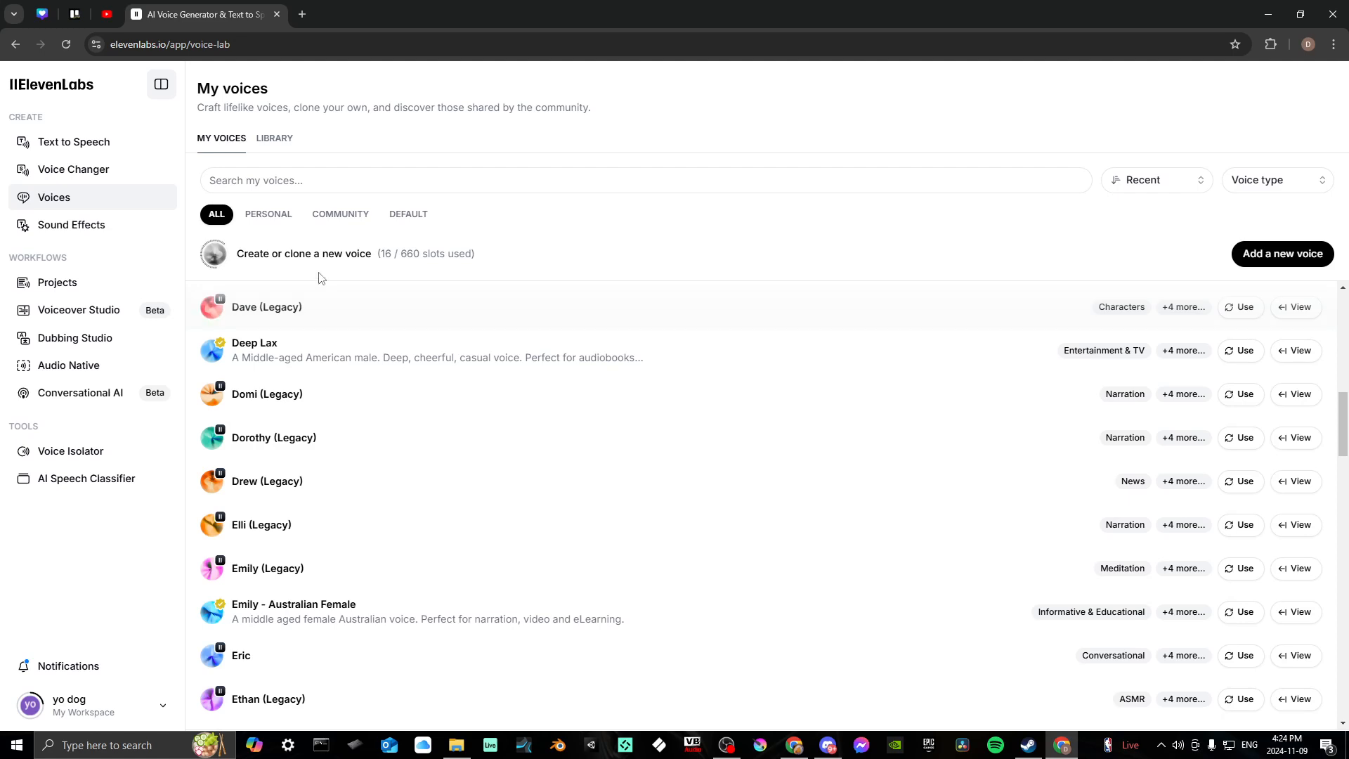
Step: Browse the trending voices in the community voice library and open the Sound Effects generator
left_click(272, 140)
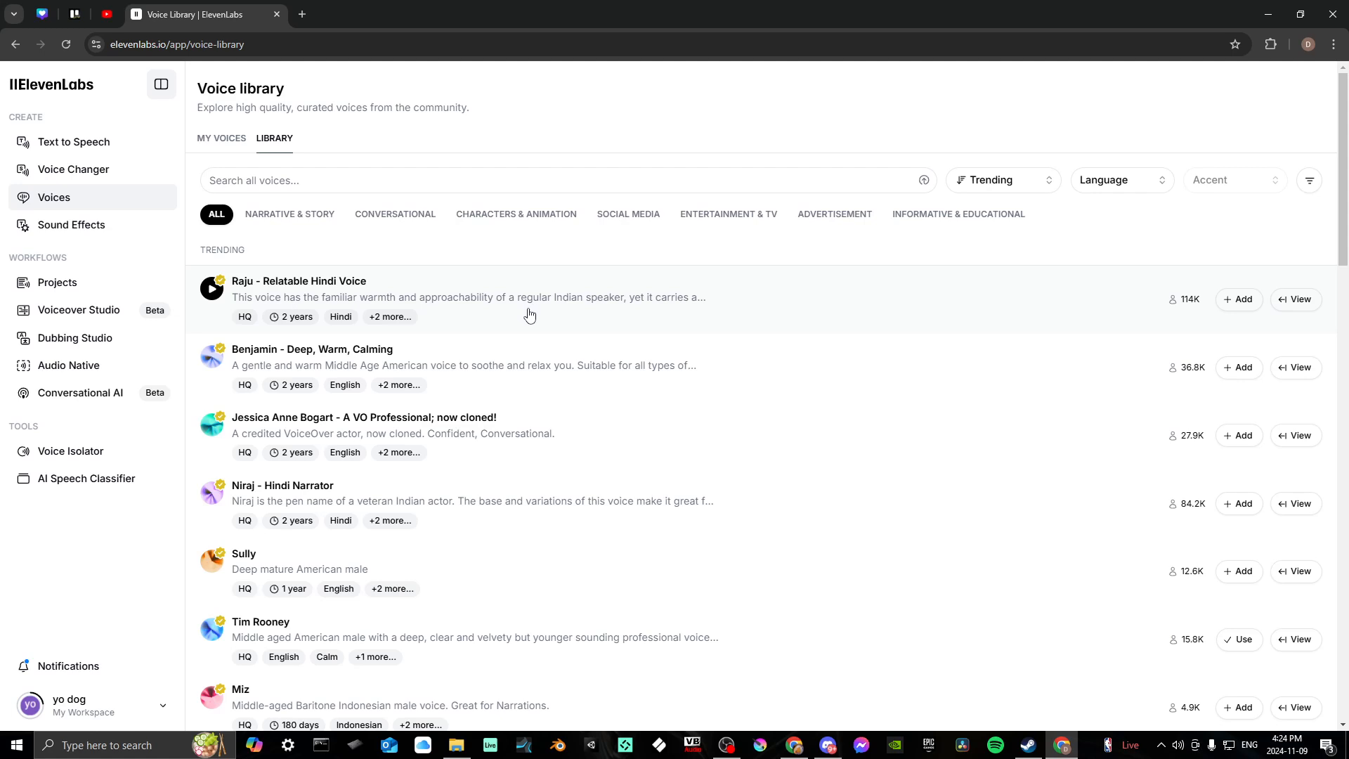
scroll(531, 318, "down", 4)
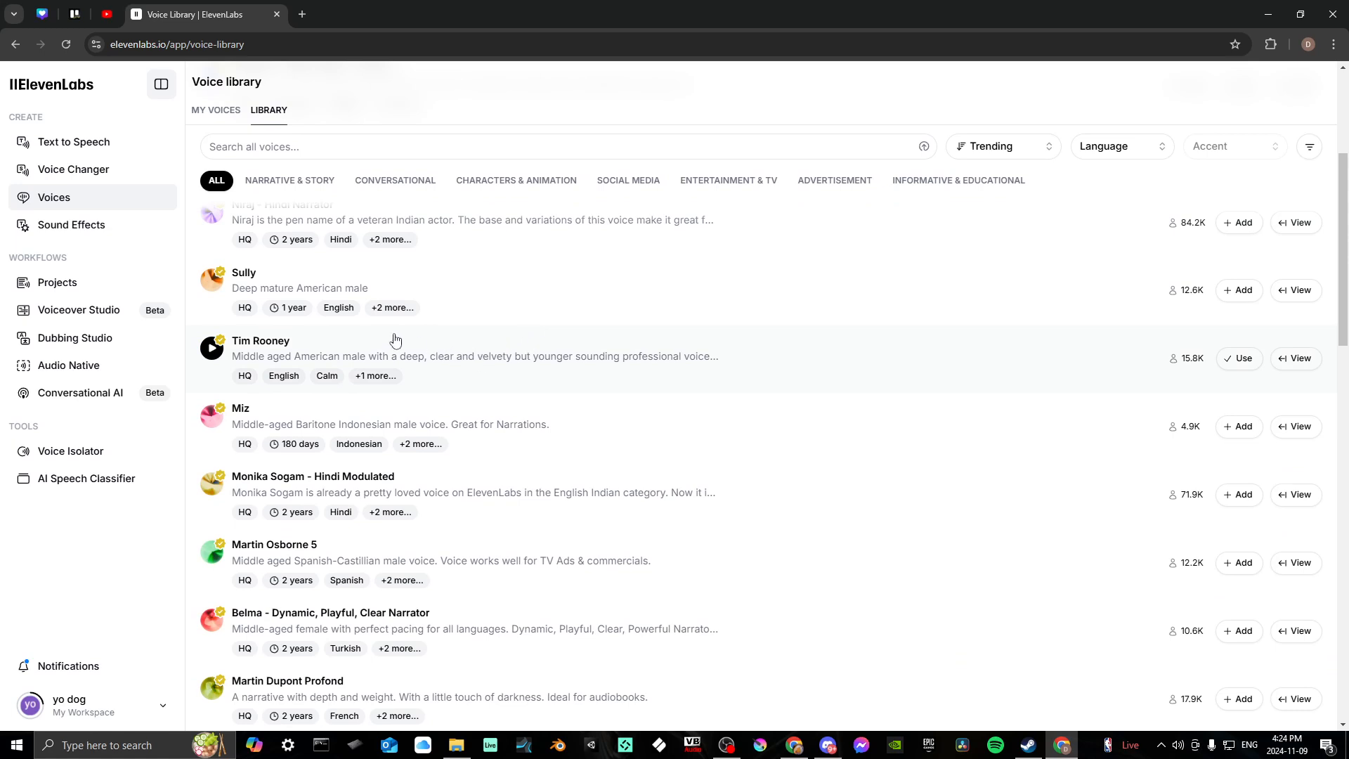
left_click(68, 227)
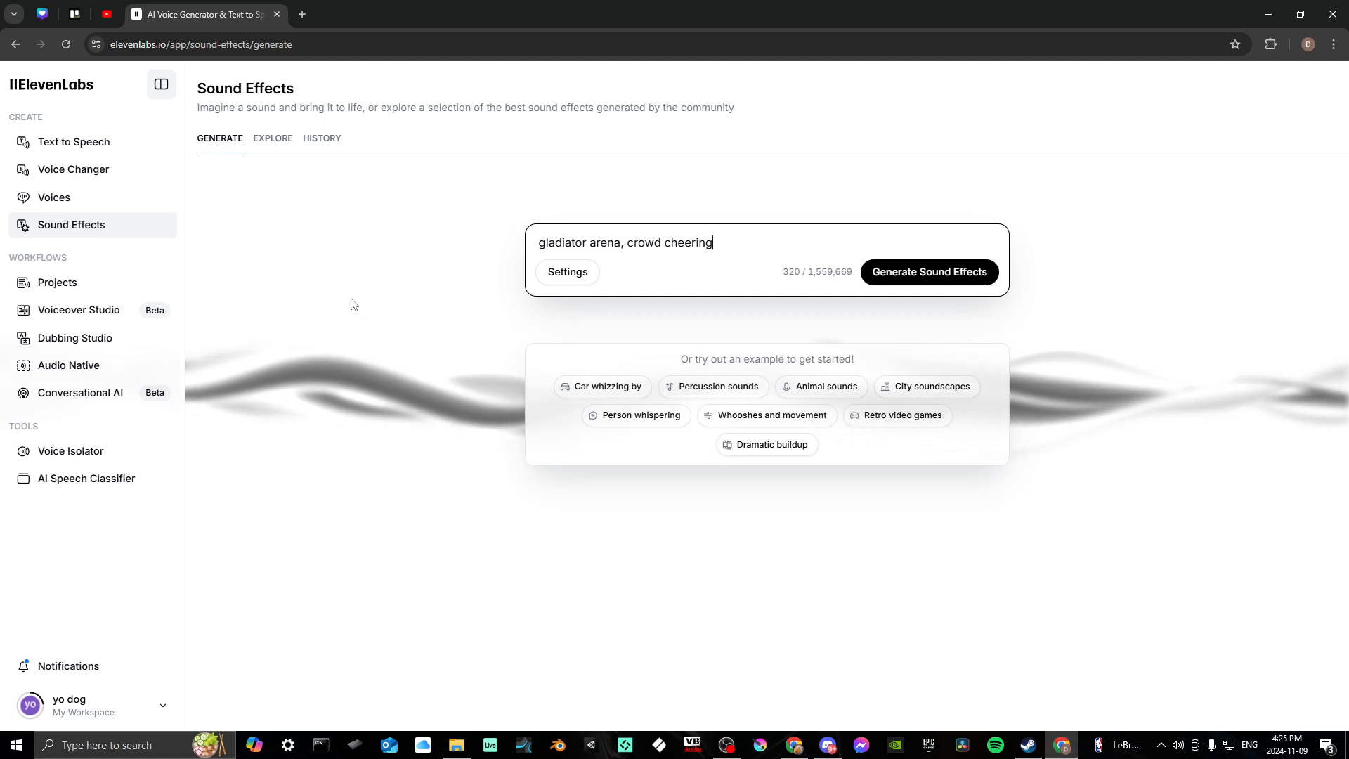
Step: View the Projects page and the options for adding a new project, closing the form without creating one
left_click(80, 283)
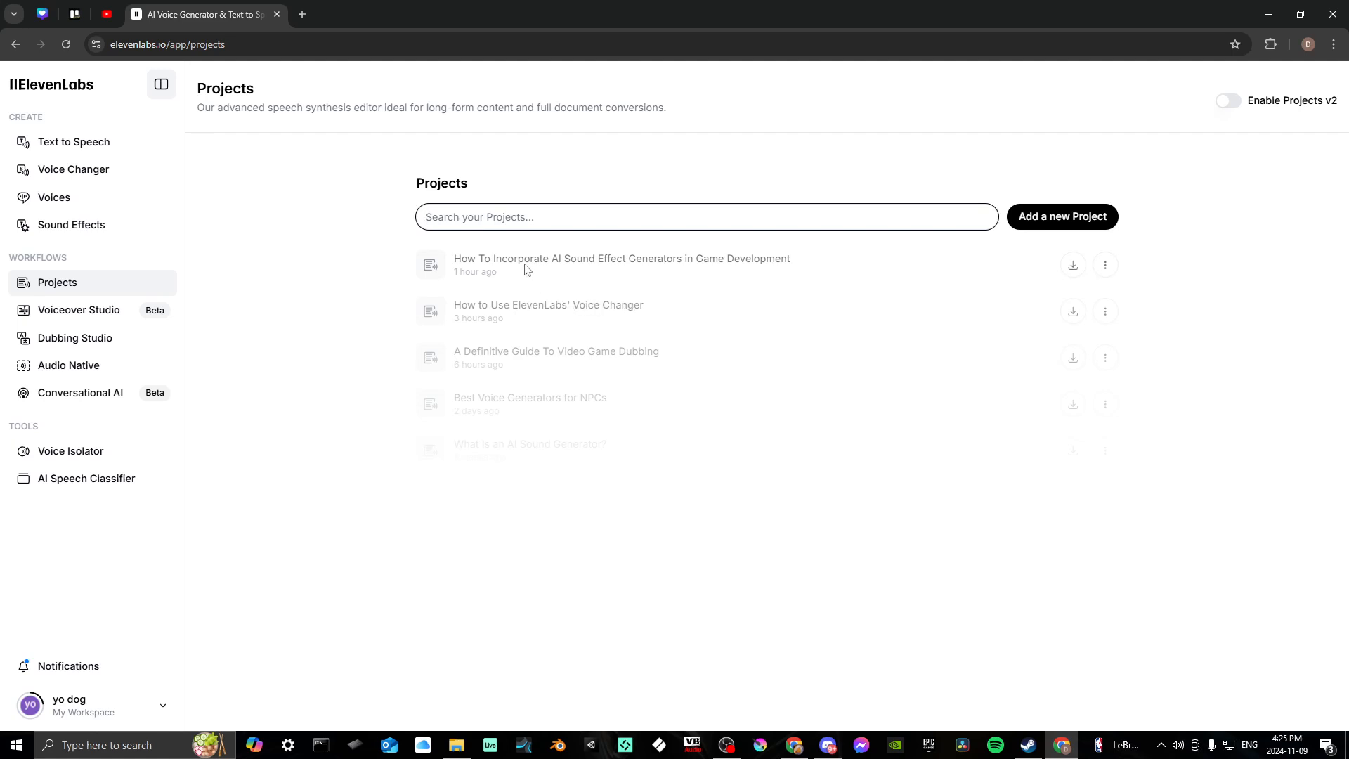
left_click(1060, 222)
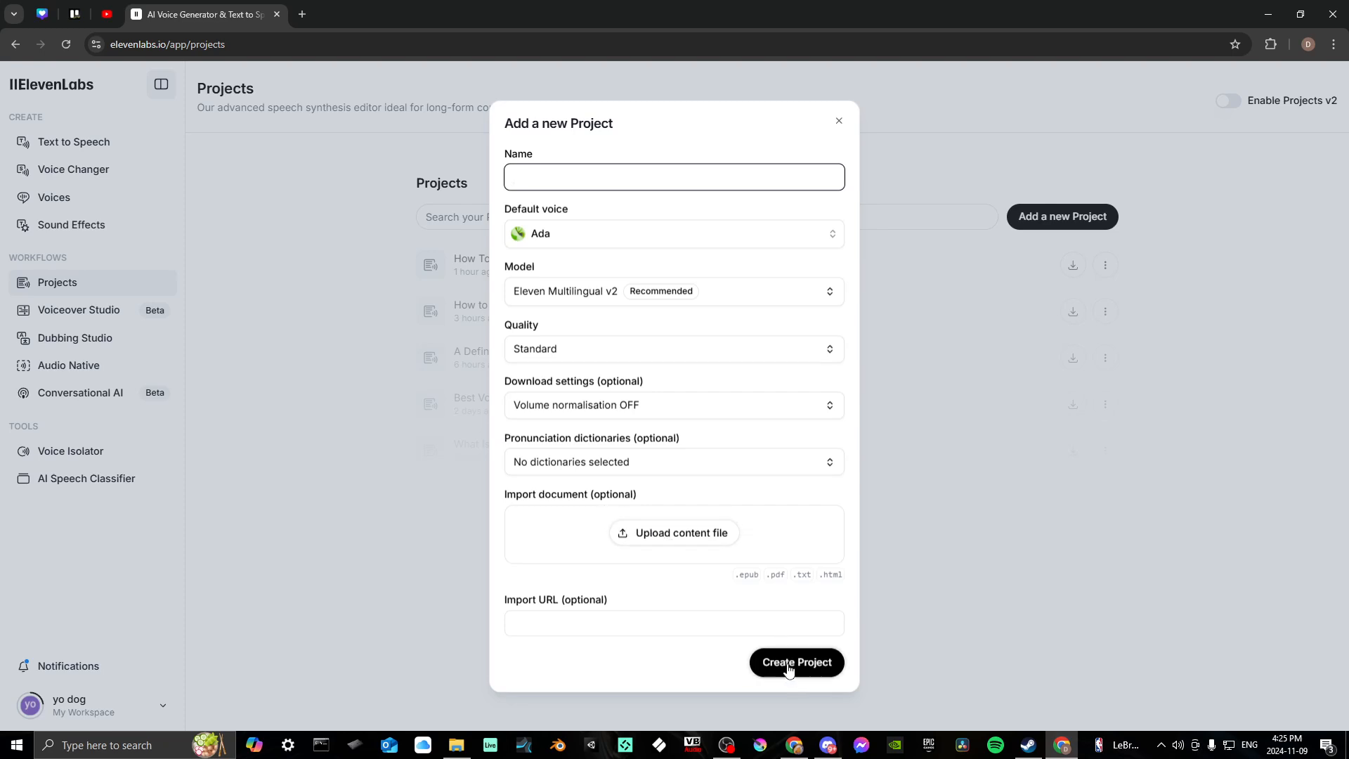
left_click(838, 122)
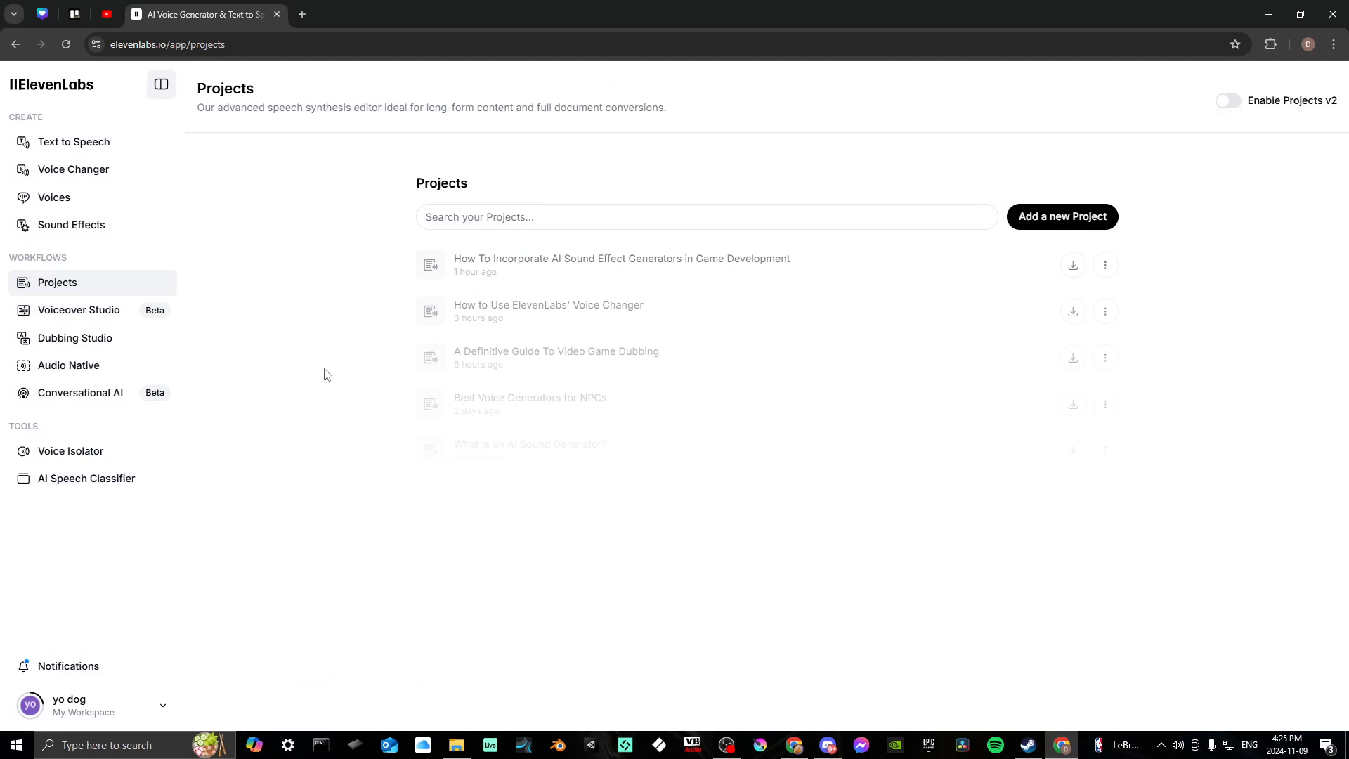
Step: View Voiceover Studio, and play the first few seconds of the German dub wdhdyear in Dubbing Studio
left_click(64, 317)
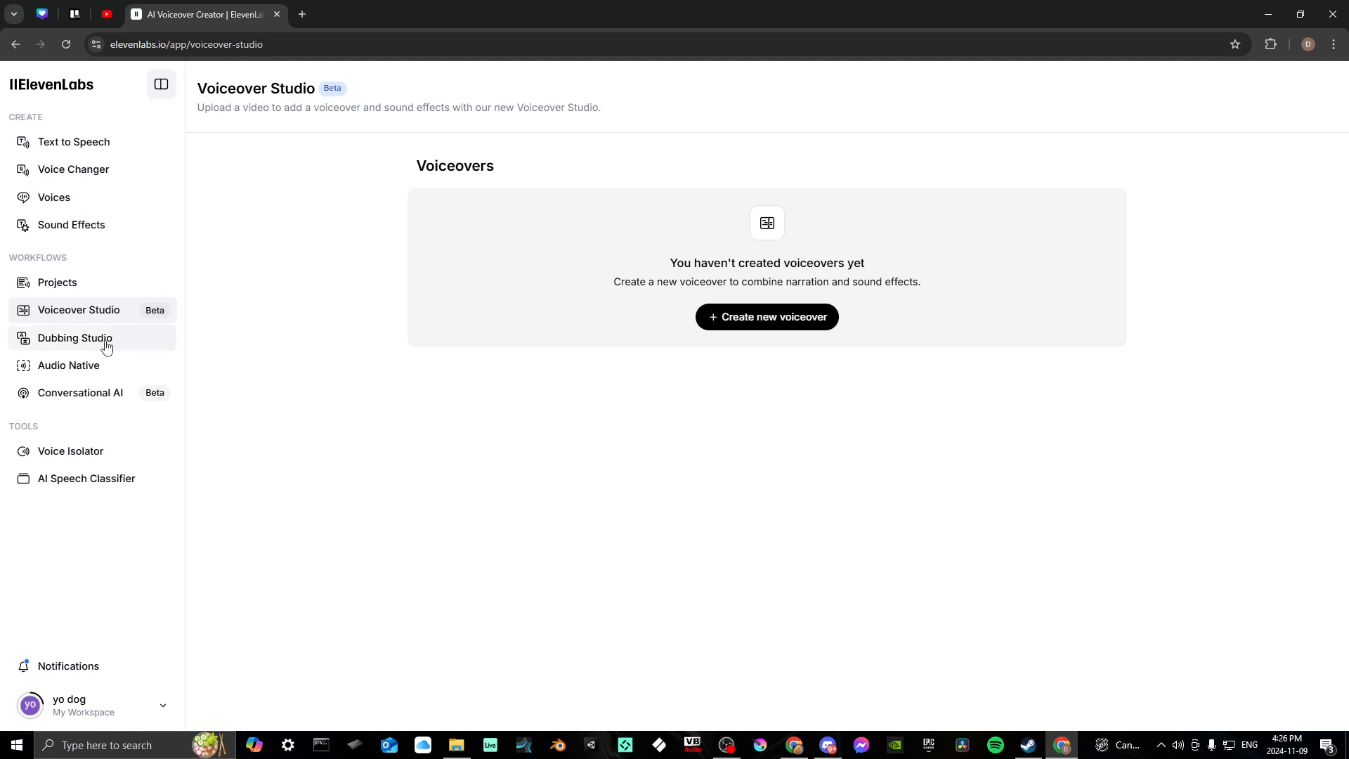
left_click(79, 347)
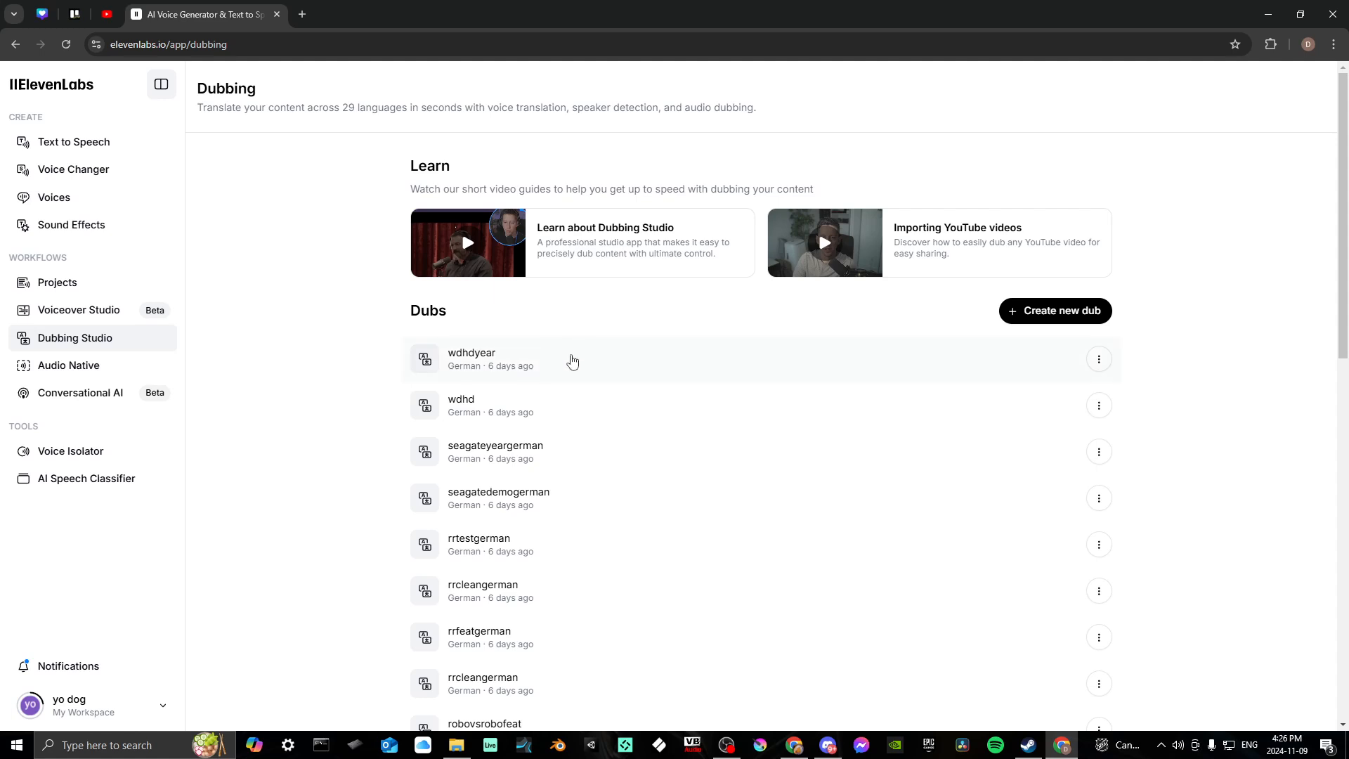
left_click(572, 361)
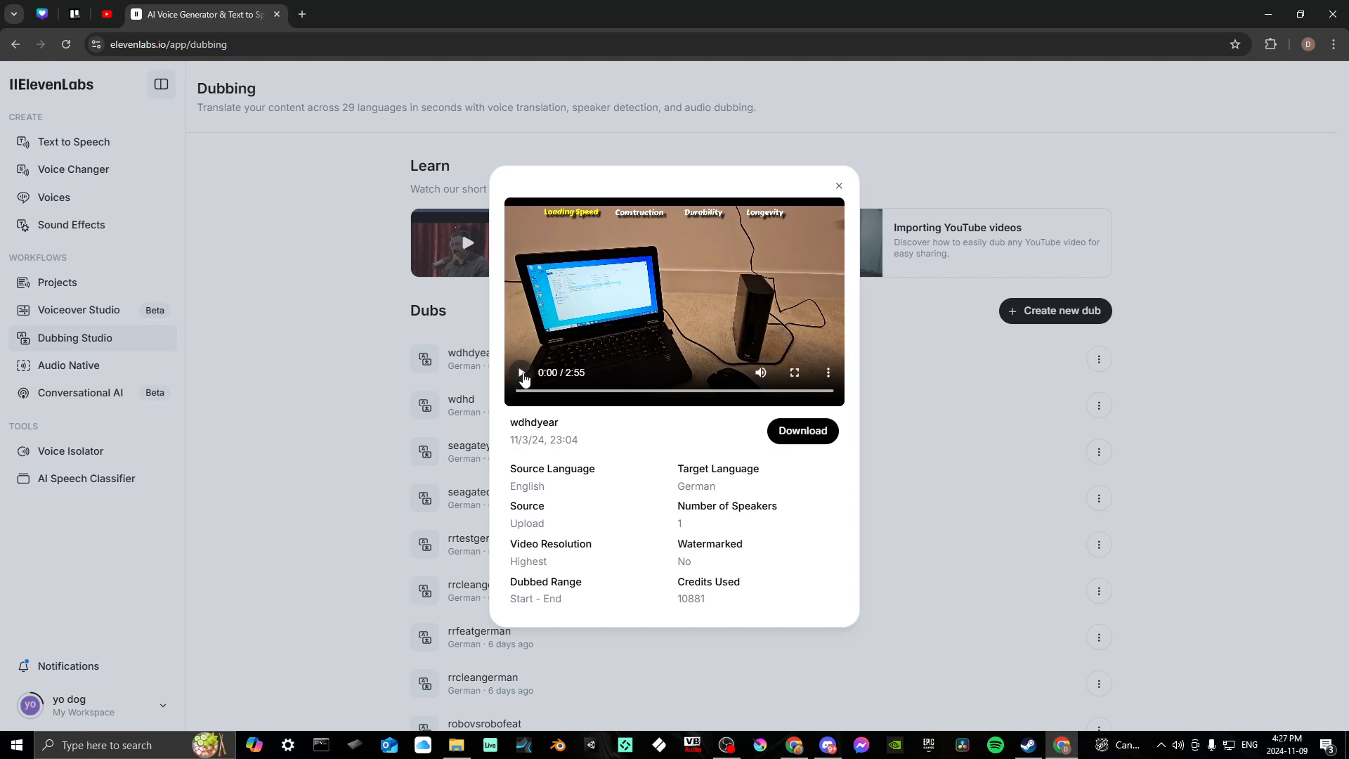
left_click(521, 372)
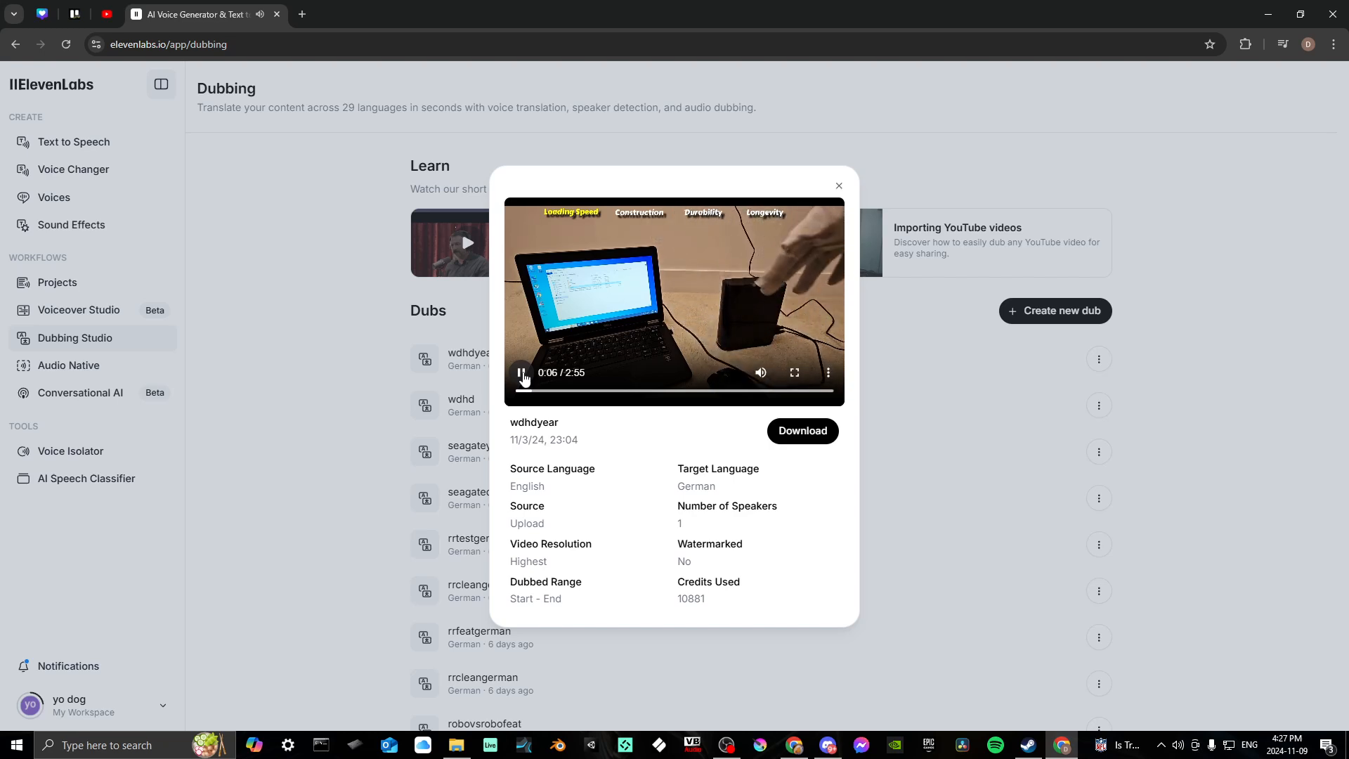
left_click(523, 378)
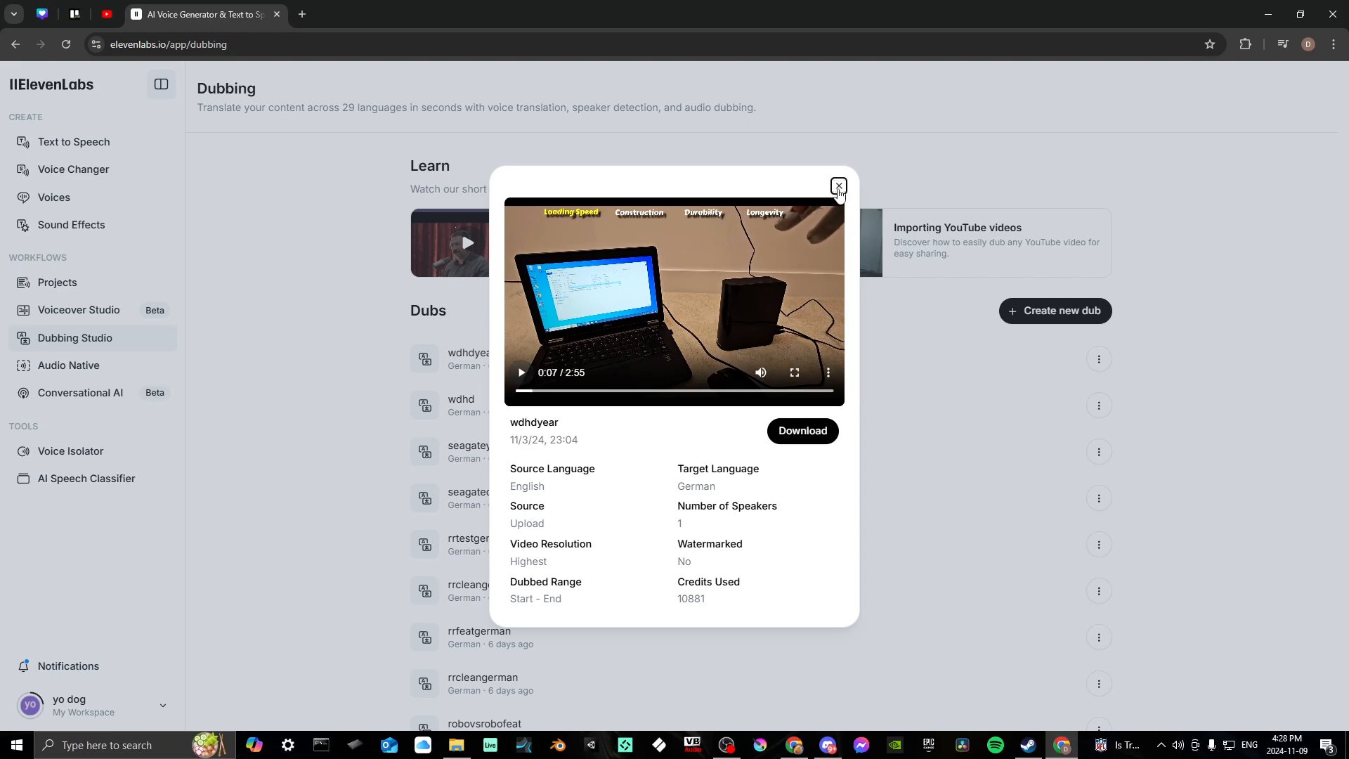
left_click(839, 185)
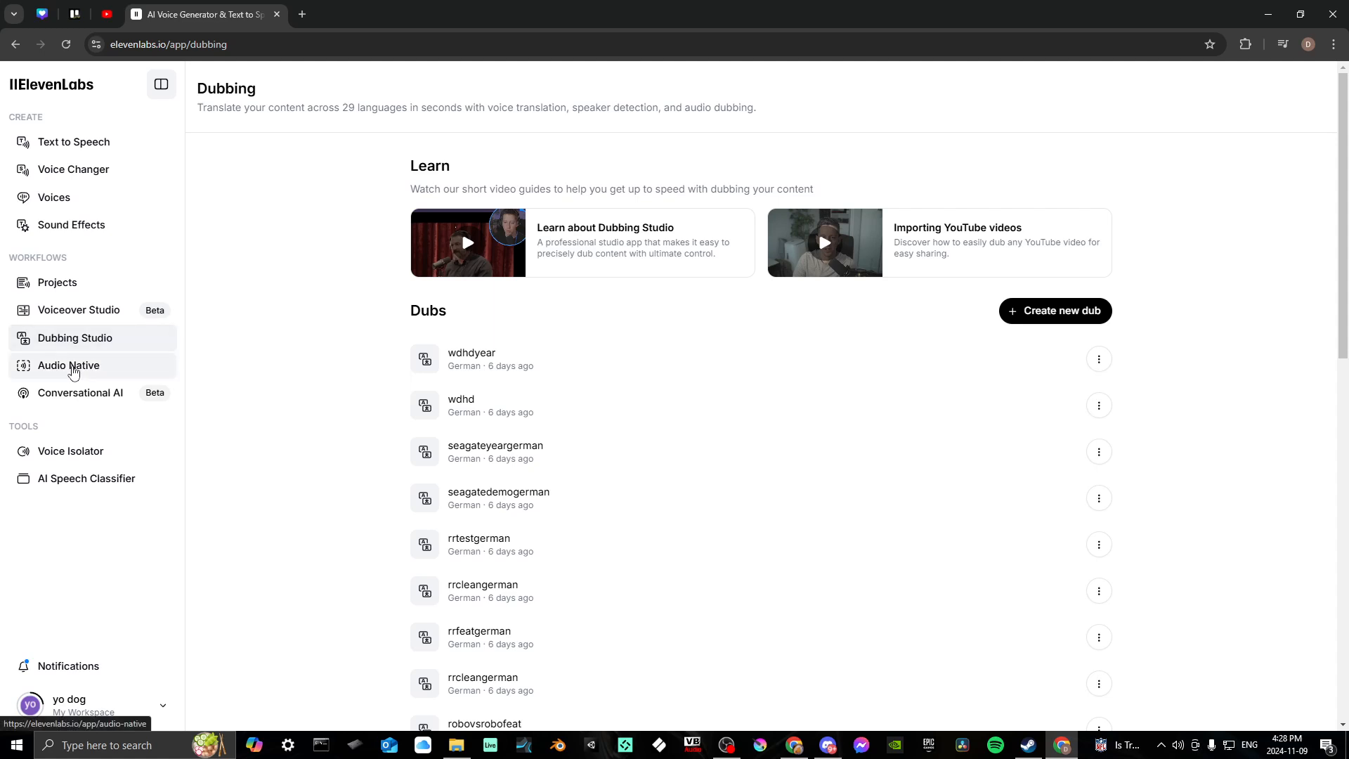
Step: Examine the Audio Native setup, including the player appearance and URL allowlist sections
left_click(73, 372)
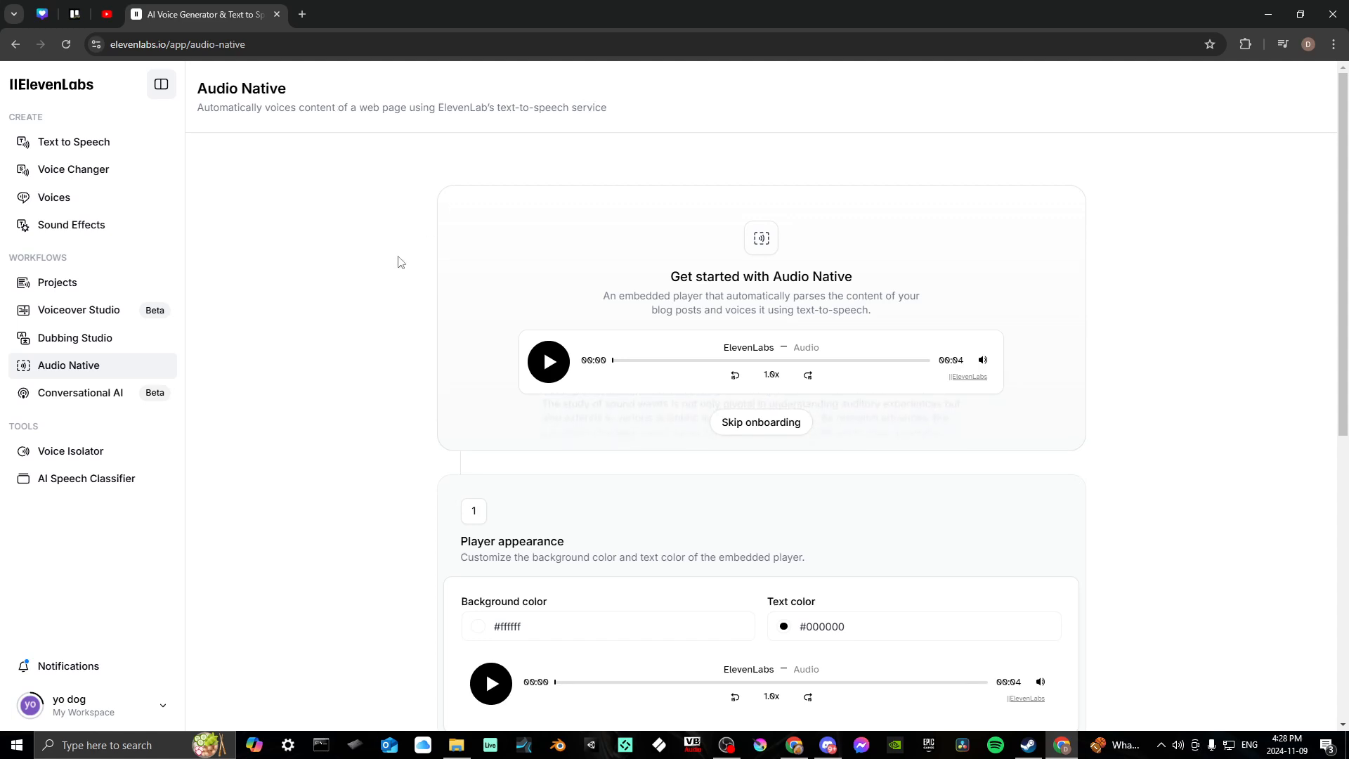
scroll(414, 253, "down", 3)
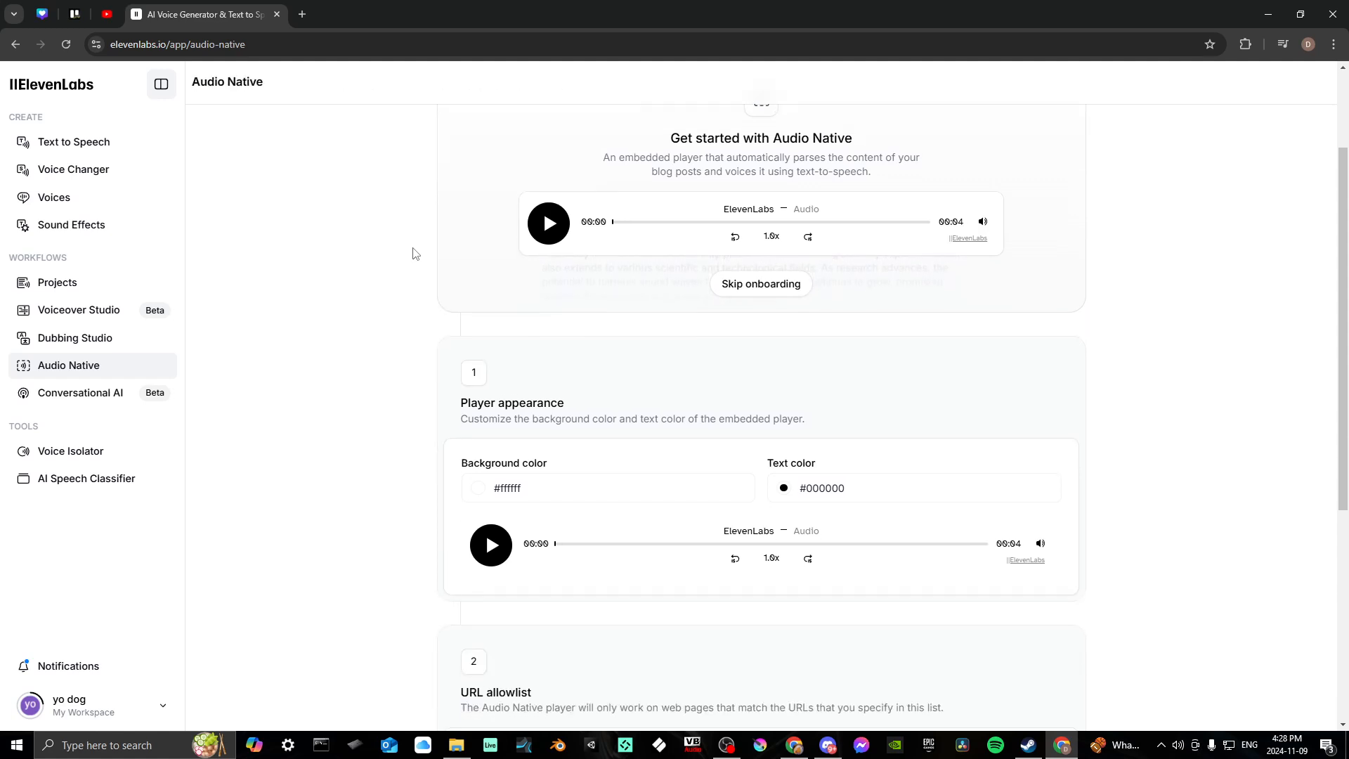
scroll(415, 252, "down", 1)
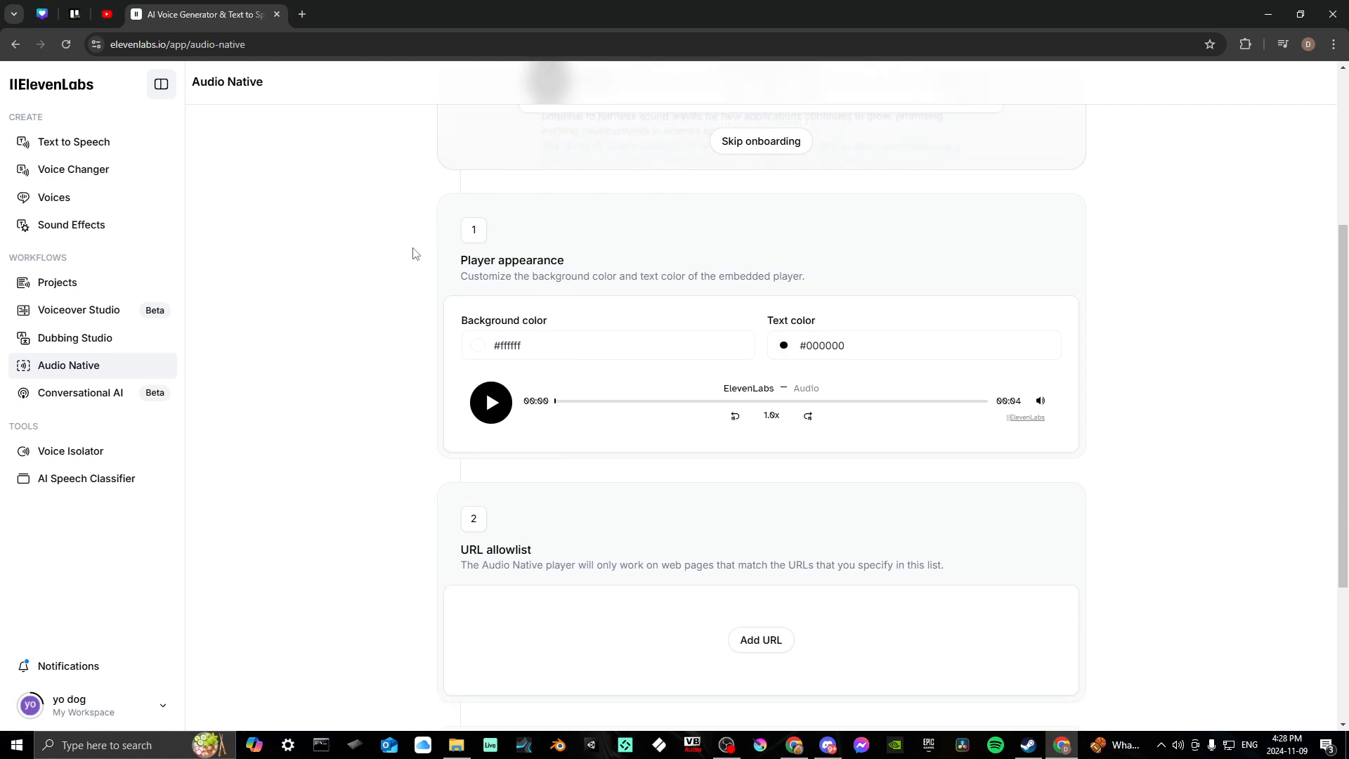
Step: Review the Audio Native page from the onboarding preview down to the URL allowlist and embed code sections
scroll(414, 252, "down", 3)
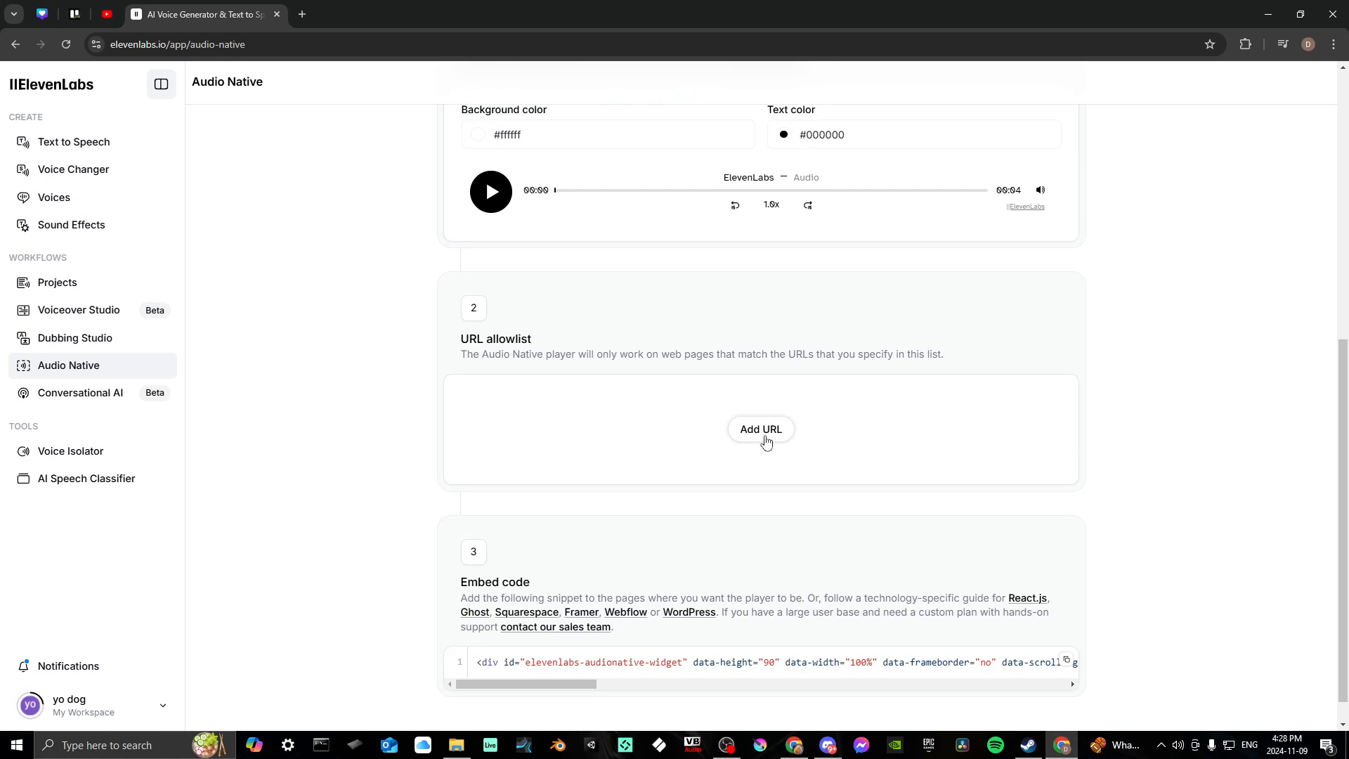
scroll(414, 348, "up", 4)
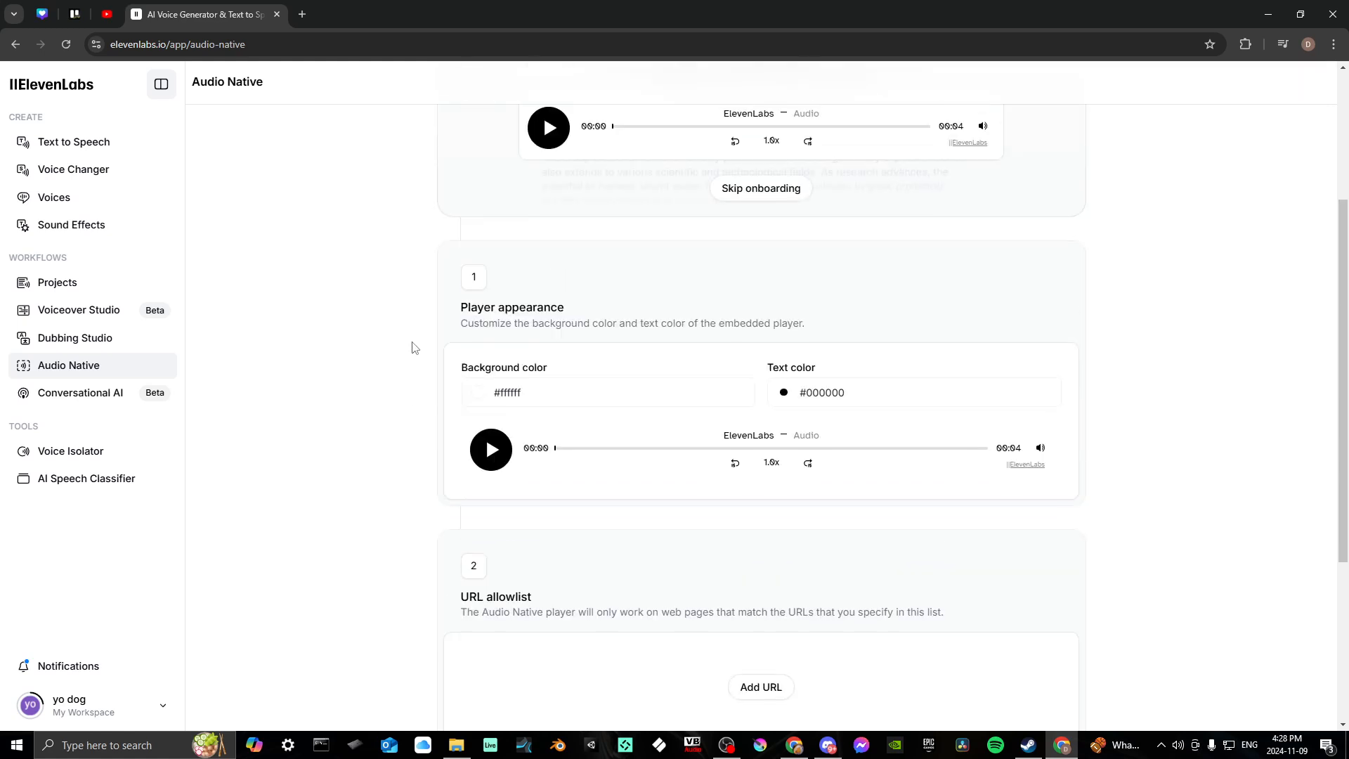
scroll(414, 352, "up", 1)
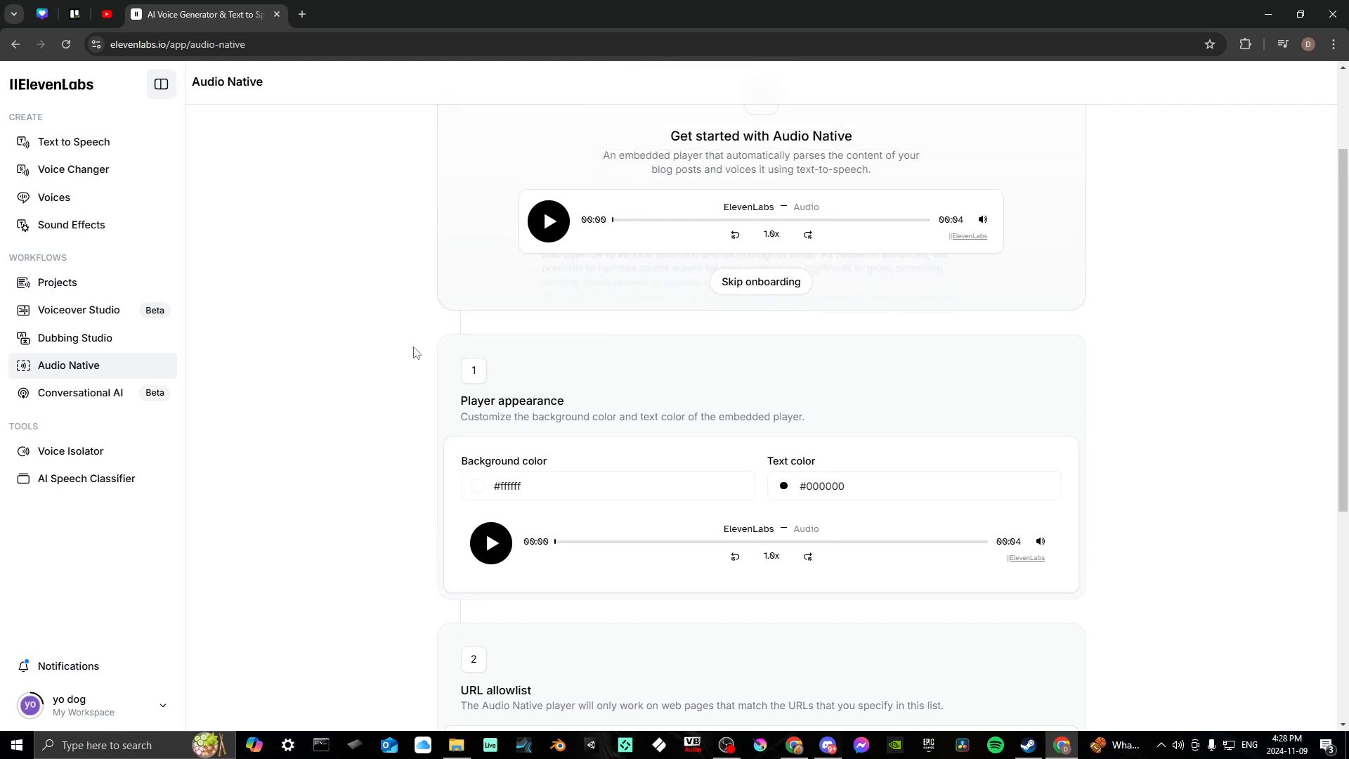
scroll(415, 351, "up", 2)
scroll(415, 352, "down", 6)
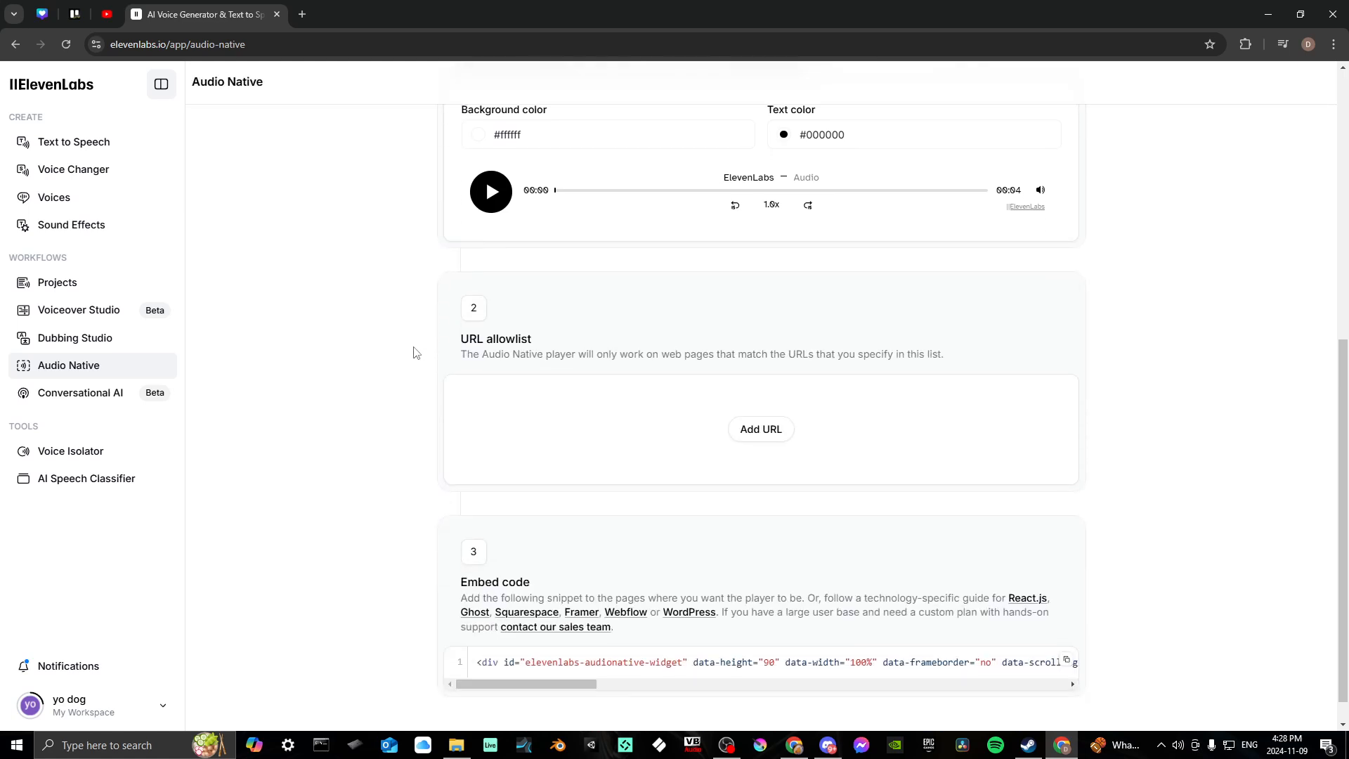
scroll(415, 352, "down", 1)
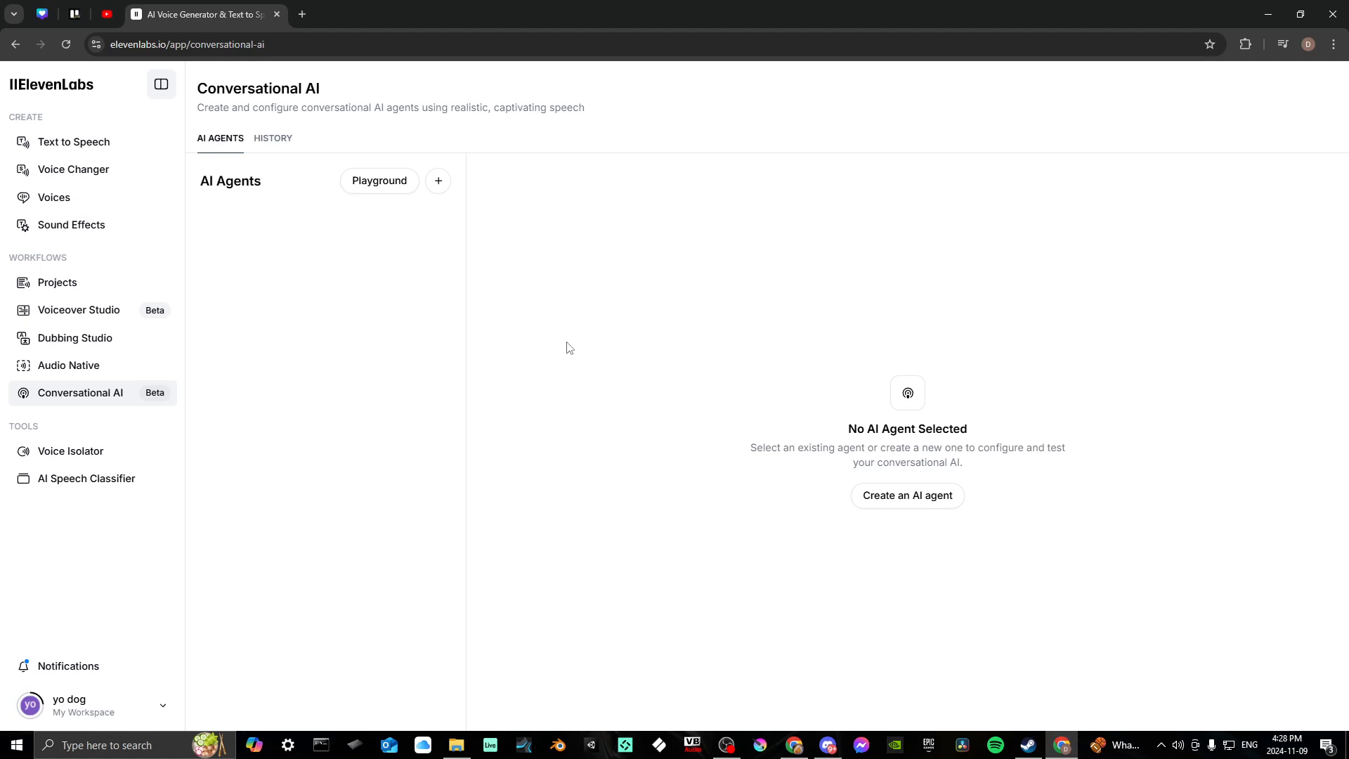
Step: View the Conversational AI agent templates in the agent creation form and close it without creating an agent
left_click(884, 500)
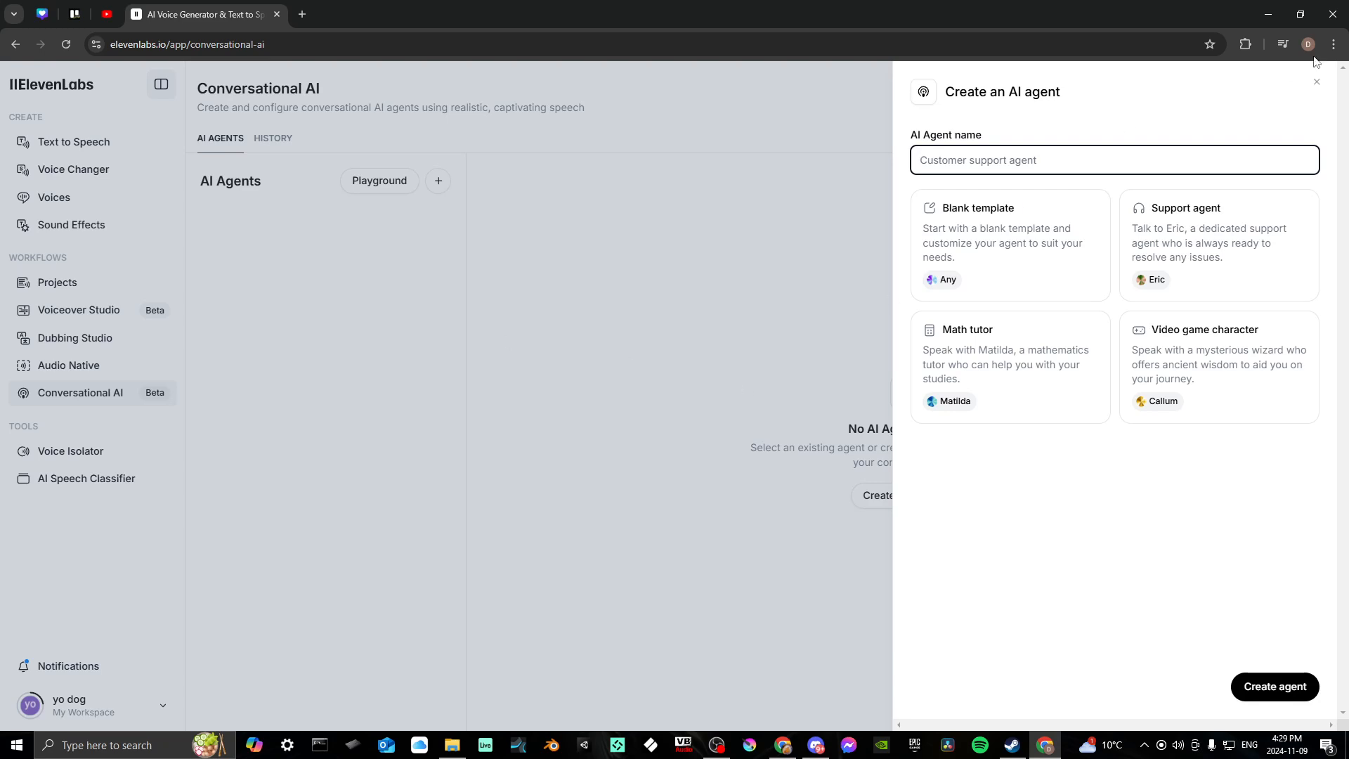
left_click(1316, 83)
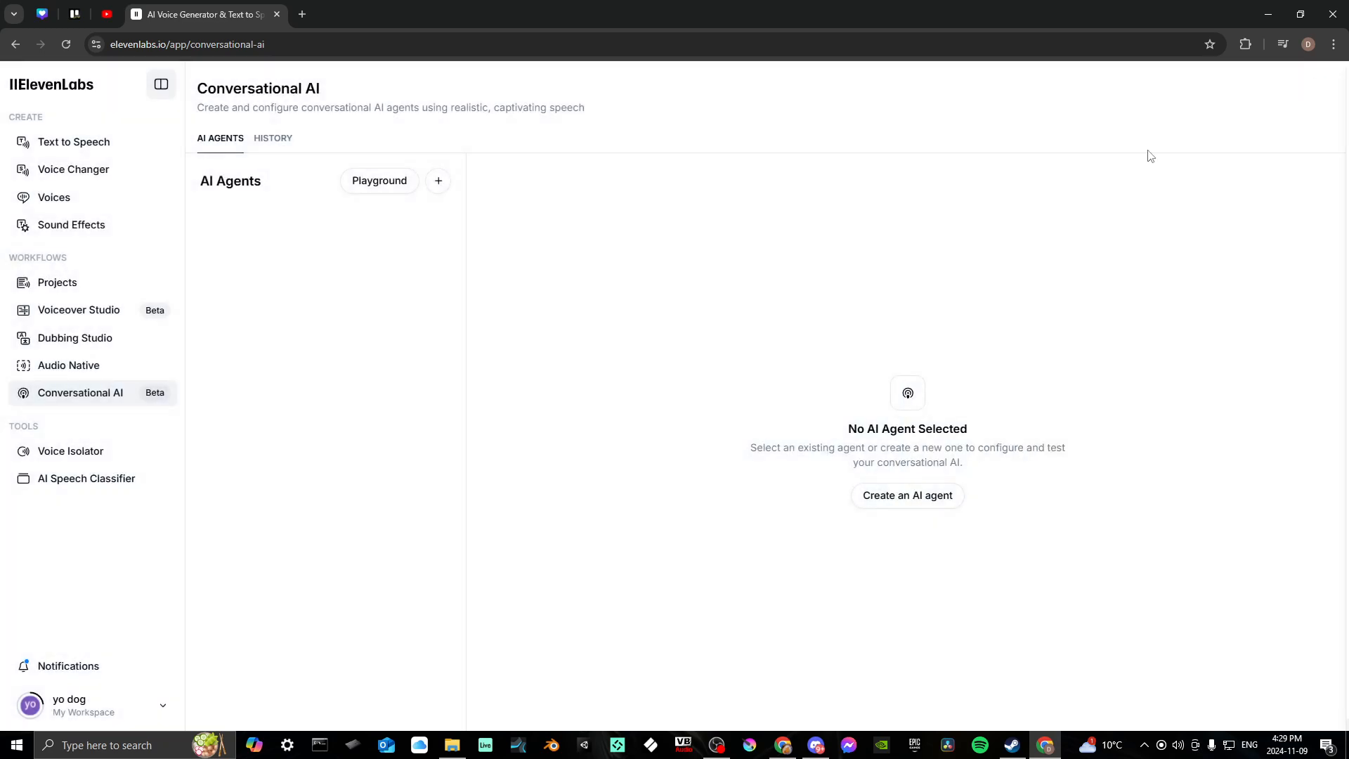
Step: View the Voice Isolator page and the AI Speech Classifier page
left_click(57, 461)
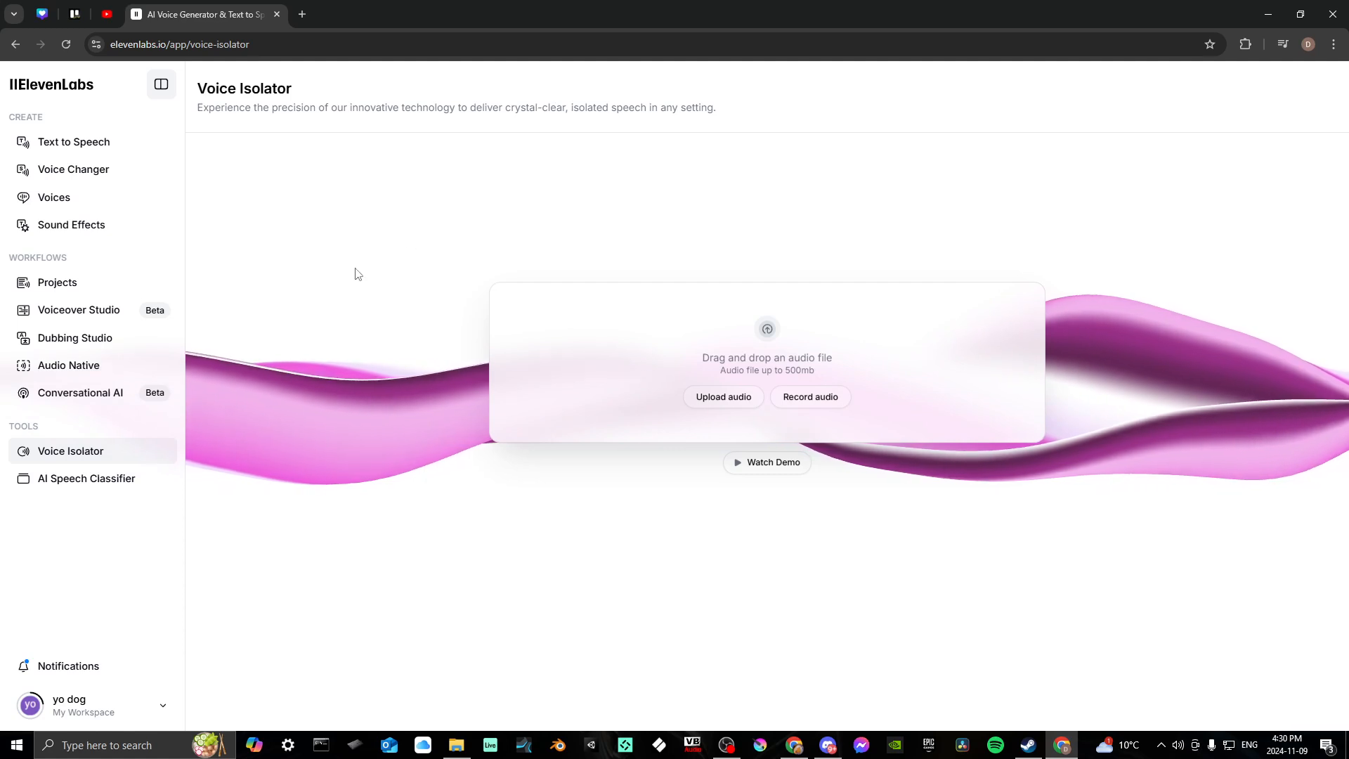
left_click(57, 485)
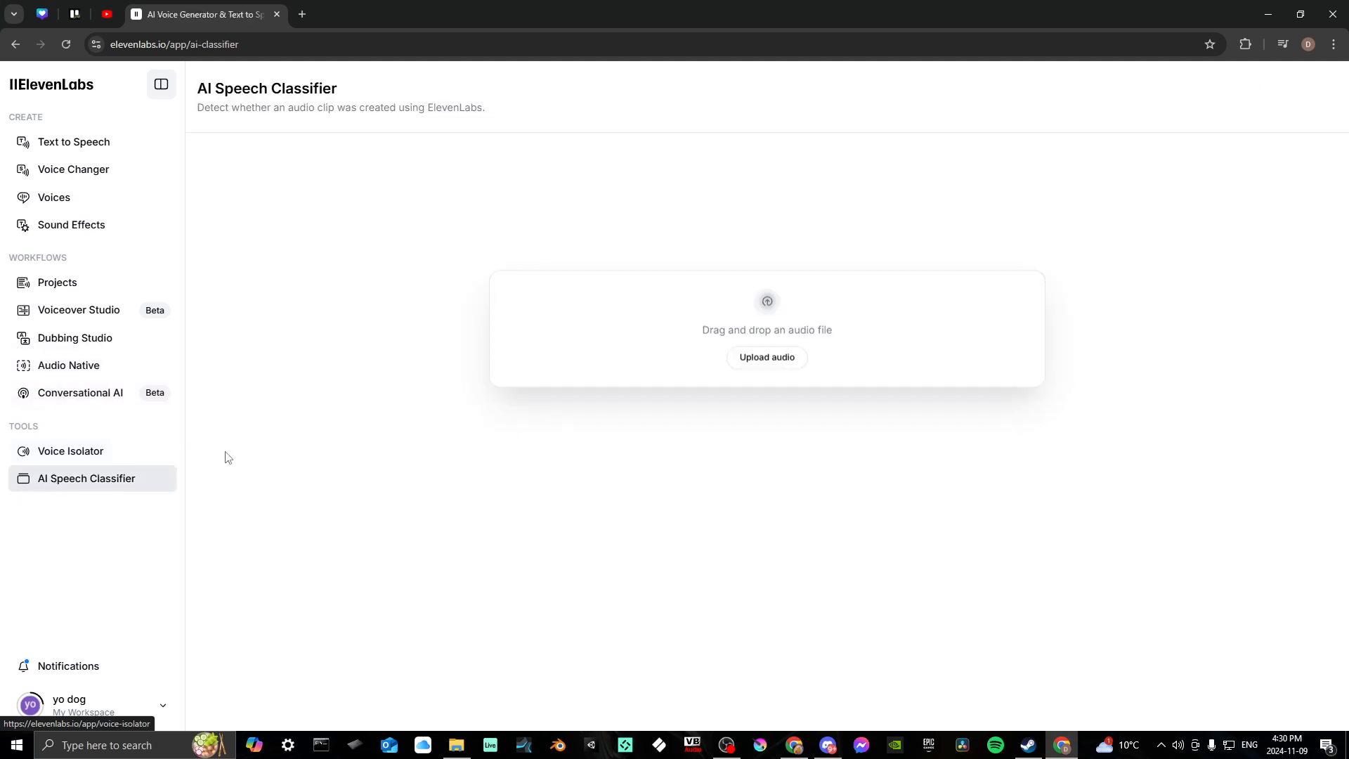